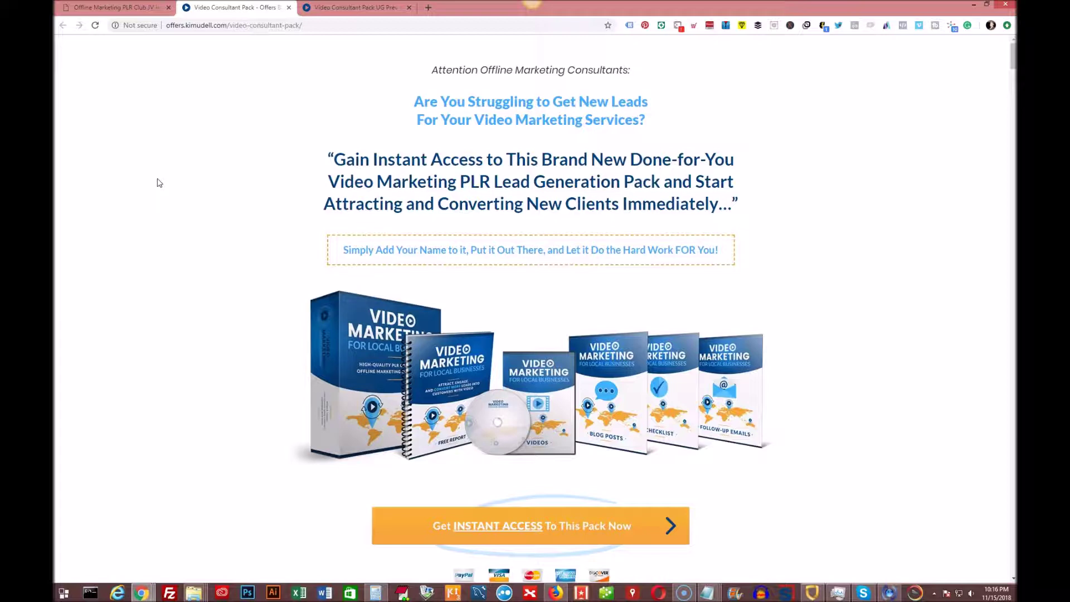
# Step: Scroll the sales page down to the Part 1 Lead Magnet Report section and its Files Included list
pyautogui.click(148, 176)
pyautogui.click(146, 174)
pyautogui.click(142, 137)
pyautogui.click(149, 158)
pyautogui.scroll(-2, 151, 161)
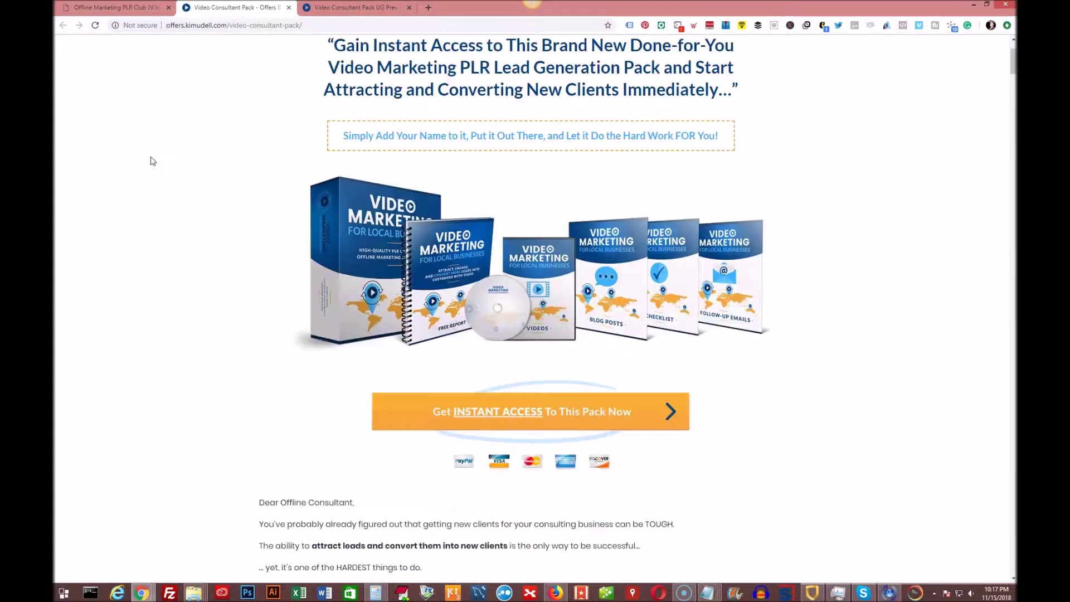
pyautogui.scroll(-1, 152, 161)
pyautogui.scroll(-2, 152, 161)
pyautogui.scroll(-1, 152, 162)
pyautogui.scroll(-1, 152, 160)
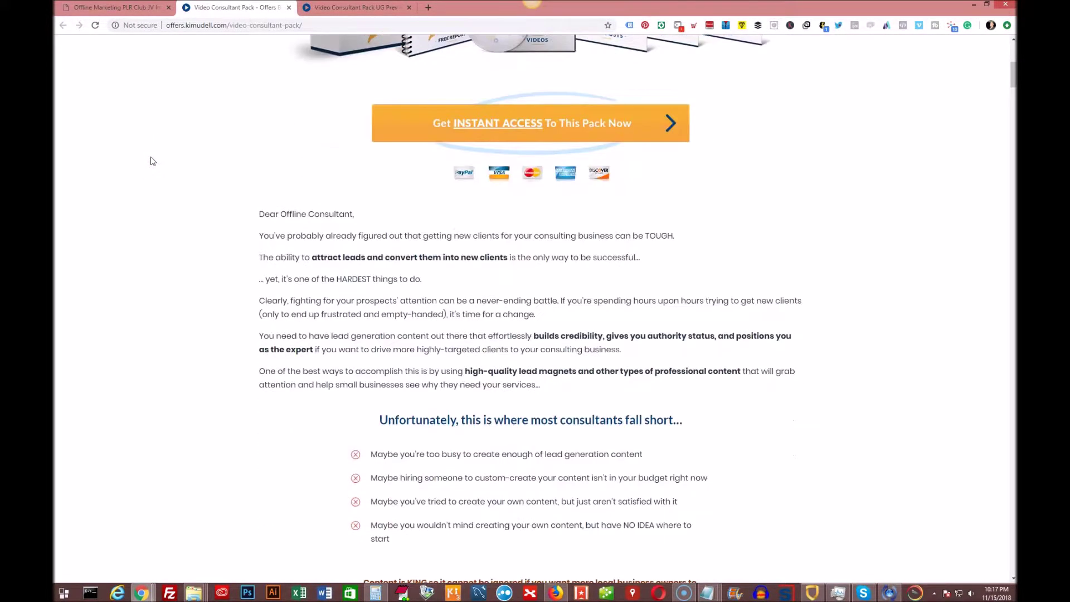
pyautogui.scroll(-2, 151, 161)
pyautogui.scroll(-2, 151, 161)
pyautogui.scroll(-1, 152, 161)
pyautogui.scroll(-2, 152, 161)
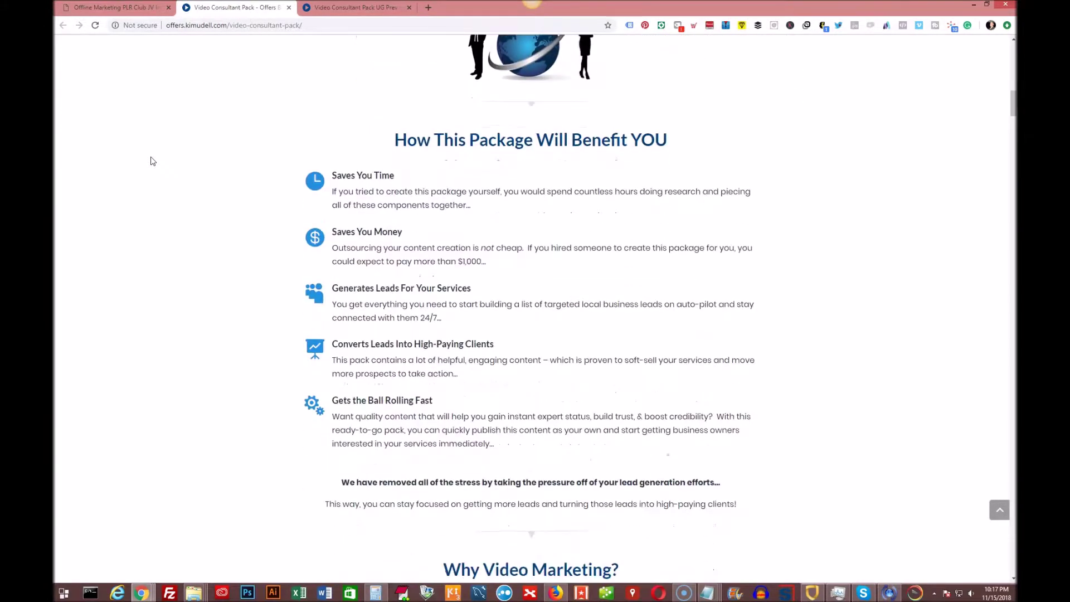
pyautogui.scroll(-2, 151, 161)
pyautogui.scroll(-1, 151, 160)
pyautogui.scroll(-1, 151, 161)
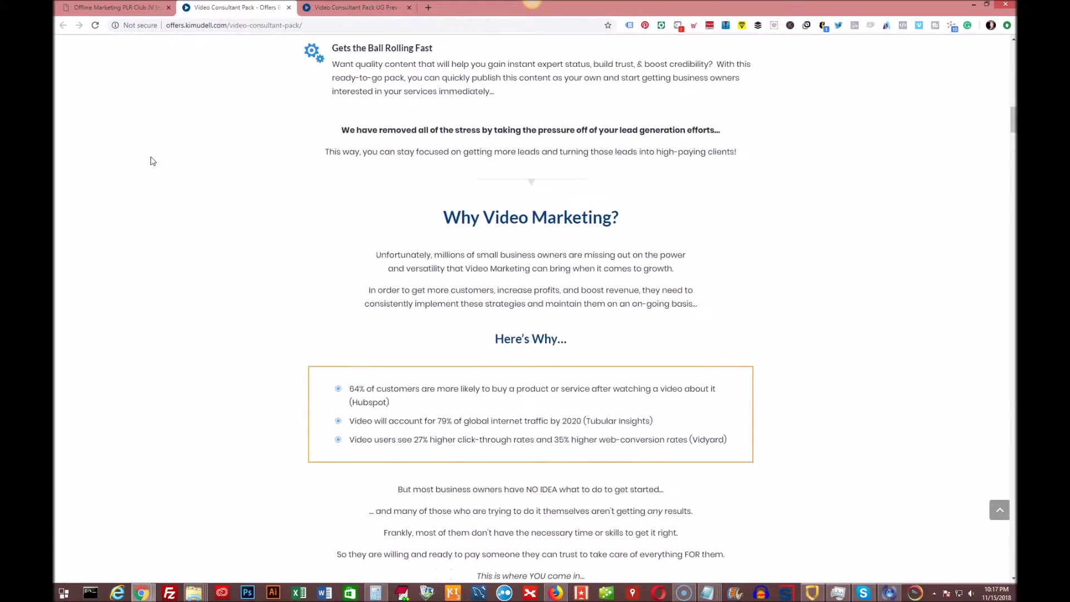
pyautogui.scroll(-1, 152, 161)
pyautogui.scroll(-1, 151, 161)
pyautogui.scroll(-1, 151, 159)
pyautogui.scroll(-2, 150, 159)
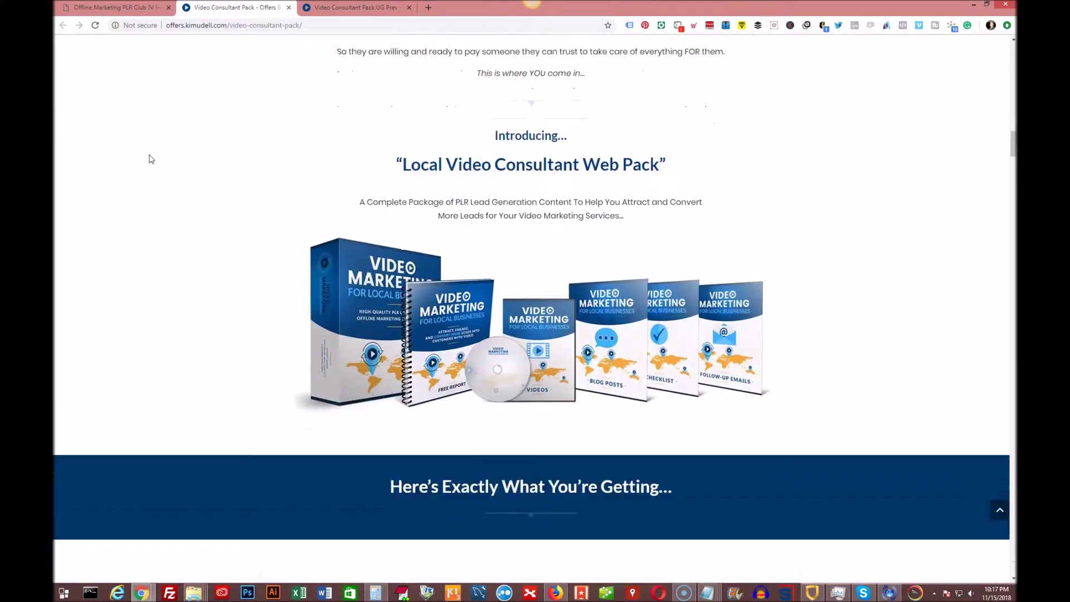
pyautogui.scroll(-1, 151, 159)
pyautogui.scroll(-2, 151, 159)
pyautogui.scroll(-2, 151, 160)
pyautogui.scroll(-1, 151, 159)
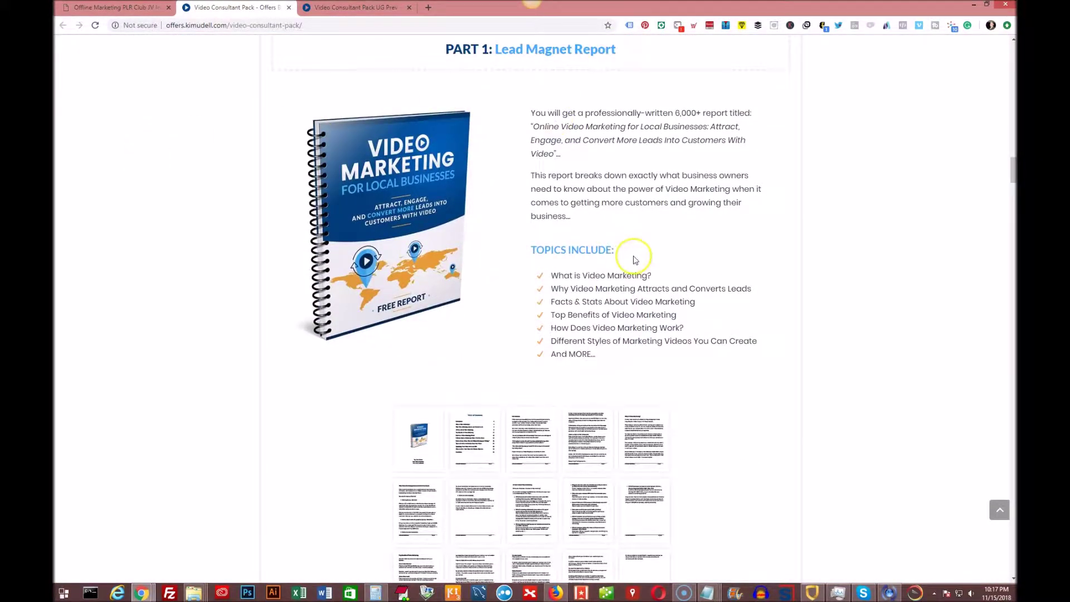
pyautogui.scroll(-2, 474, 287)
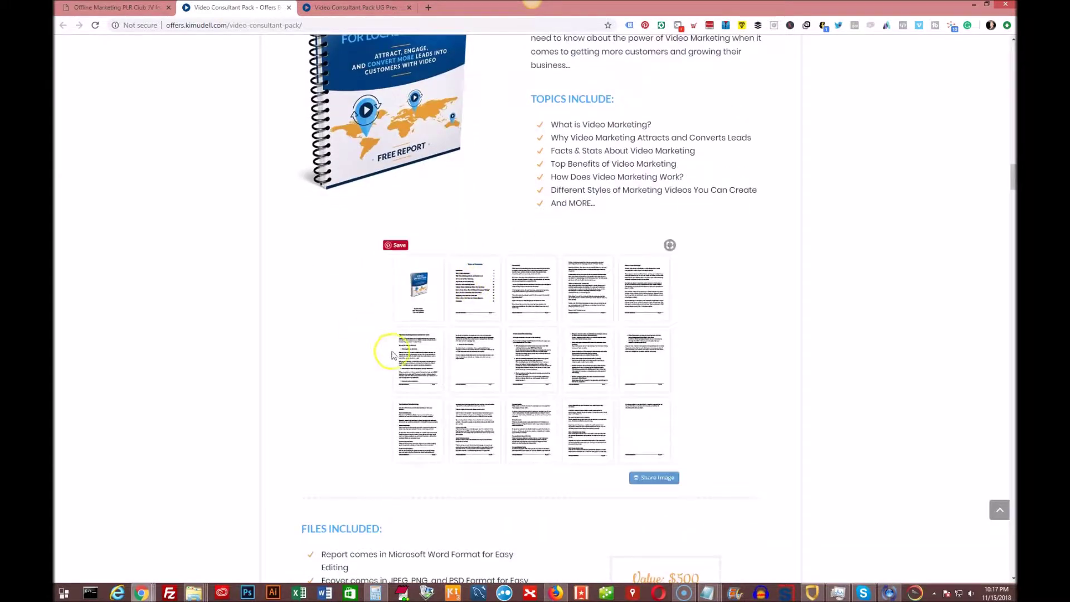
pyautogui.scroll(-1, 289, 212)
pyautogui.scroll(1, 238, 224)
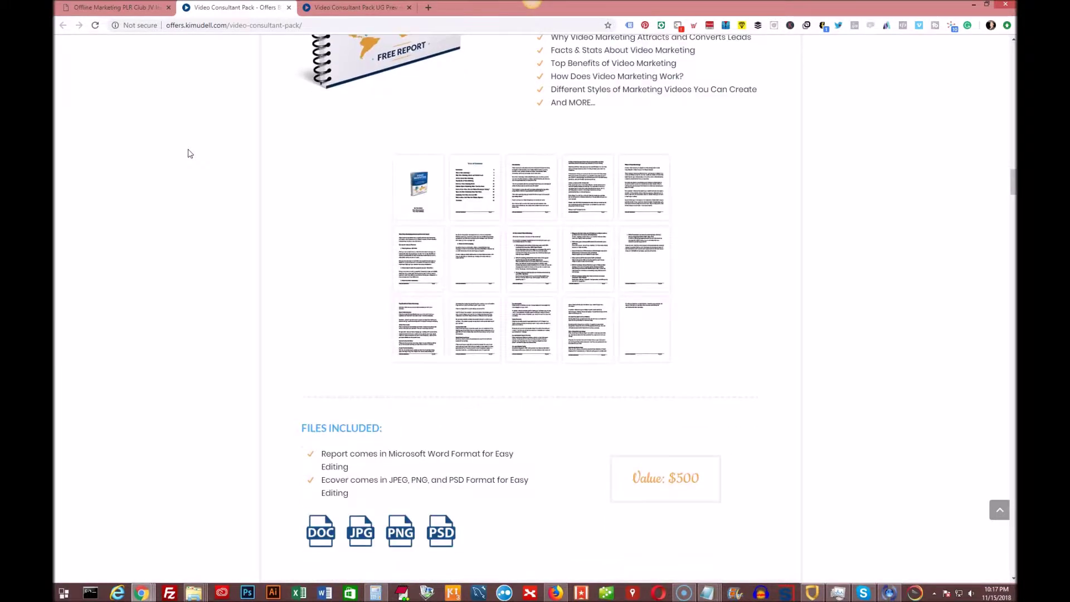
pyautogui.scroll(-1, 189, 154)
pyautogui.scroll(-1, 189, 154)
pyautogui.scroll(-1, 189, 154)
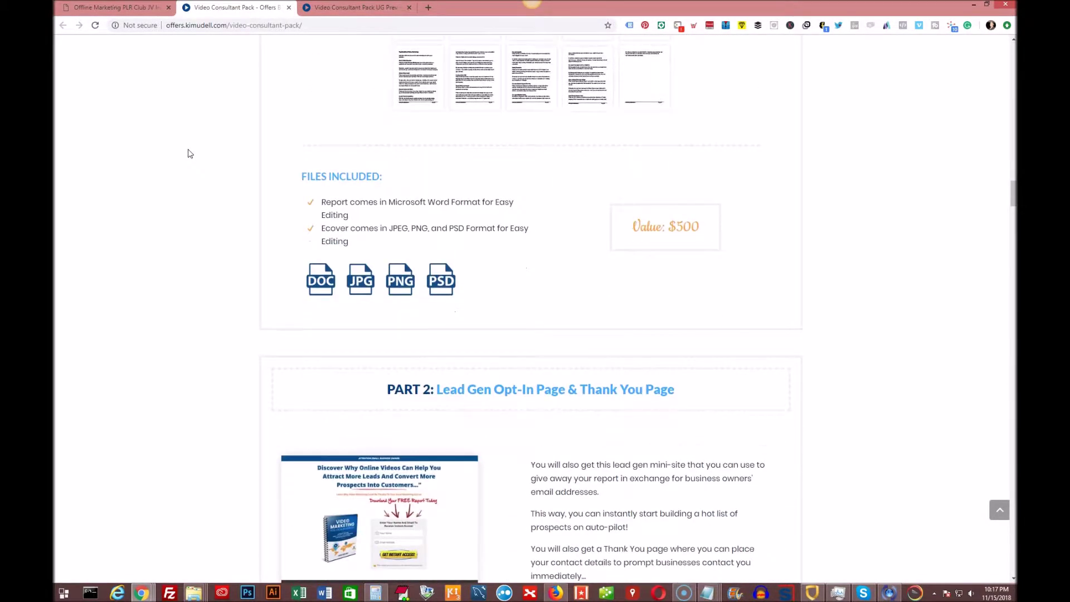
pyautogui.scroll(-1, 190, 154)
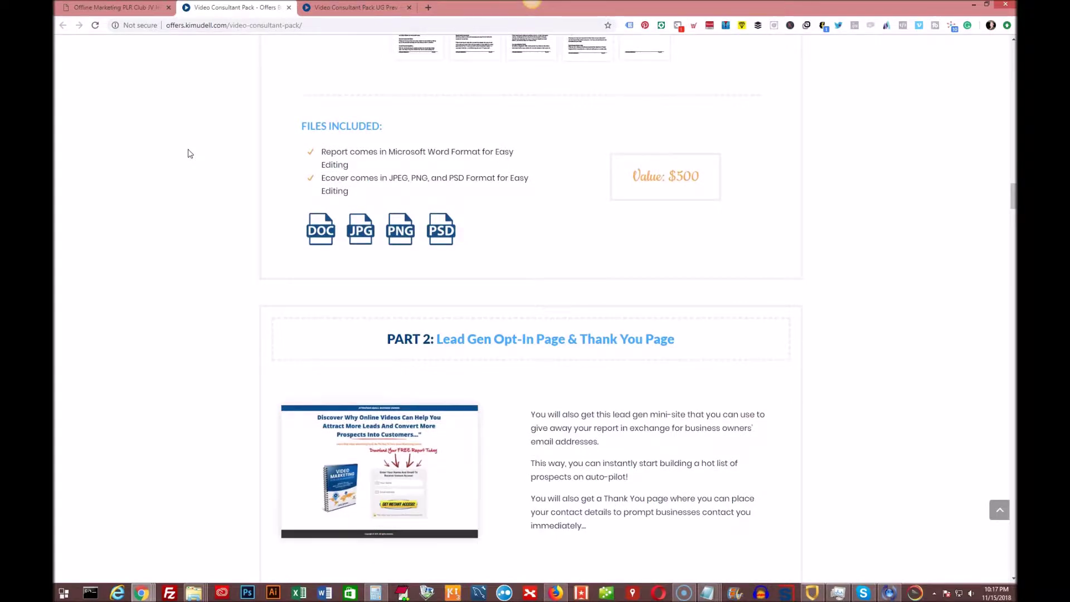
pyautogui.scroll(-1, 189, 154)
pyautogui.scroll(-2, 190, 154)
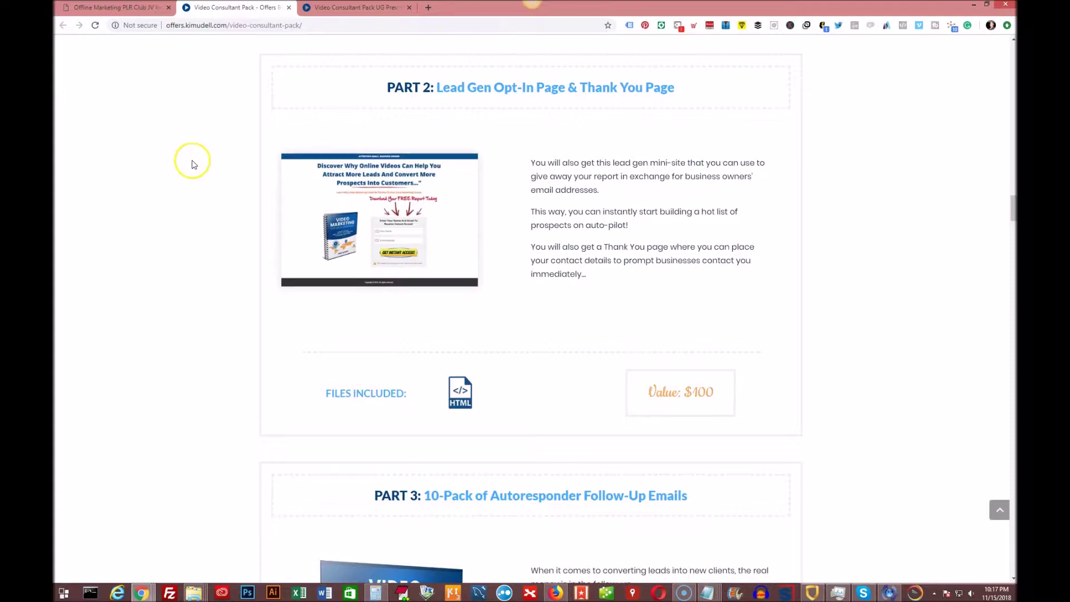
pyautogui.scroll(-3, 193, 165)
pyautogui.scroll(-2, 193, 162)
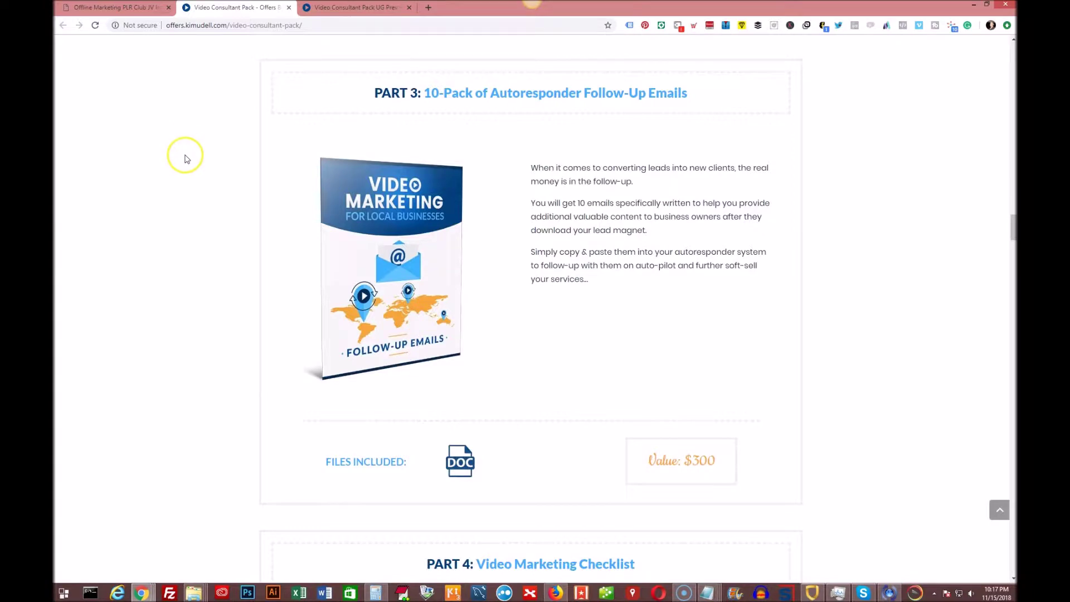
pyautogui.scroll(-2, 186, 150)
pyautogui.scroll(-1, 185, 152)
pyautogui.scroll(-2, 185, 156)
pyautogui.scroll(-2, 185, 156)
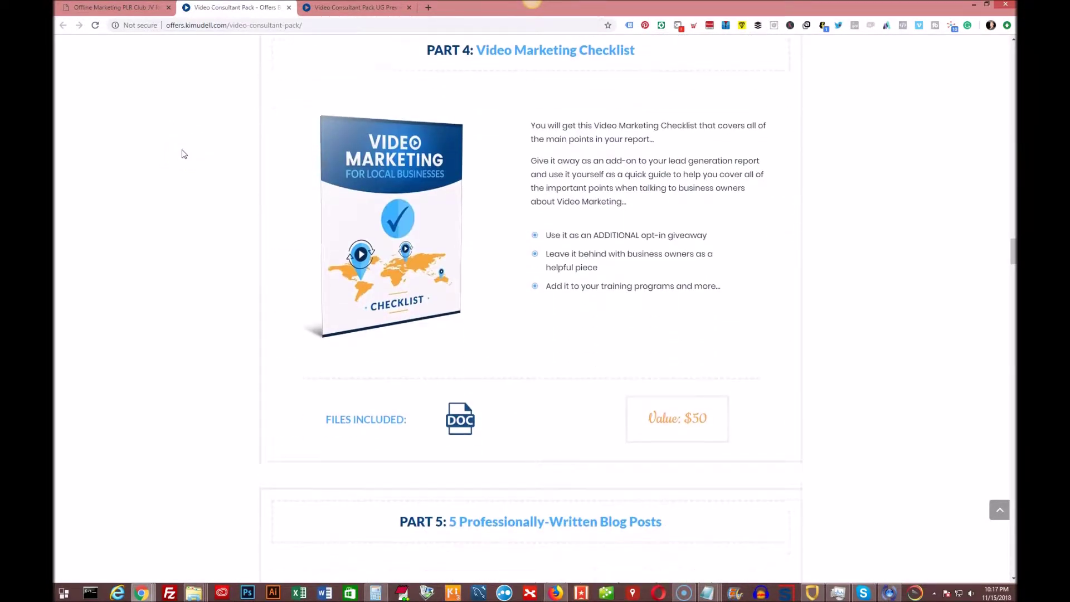
pyautogui.scroll(-2, 182, 154)
pyautogui.scroll(-3, 183, 154)
pyautogui.scroll(-1, 182, 153)
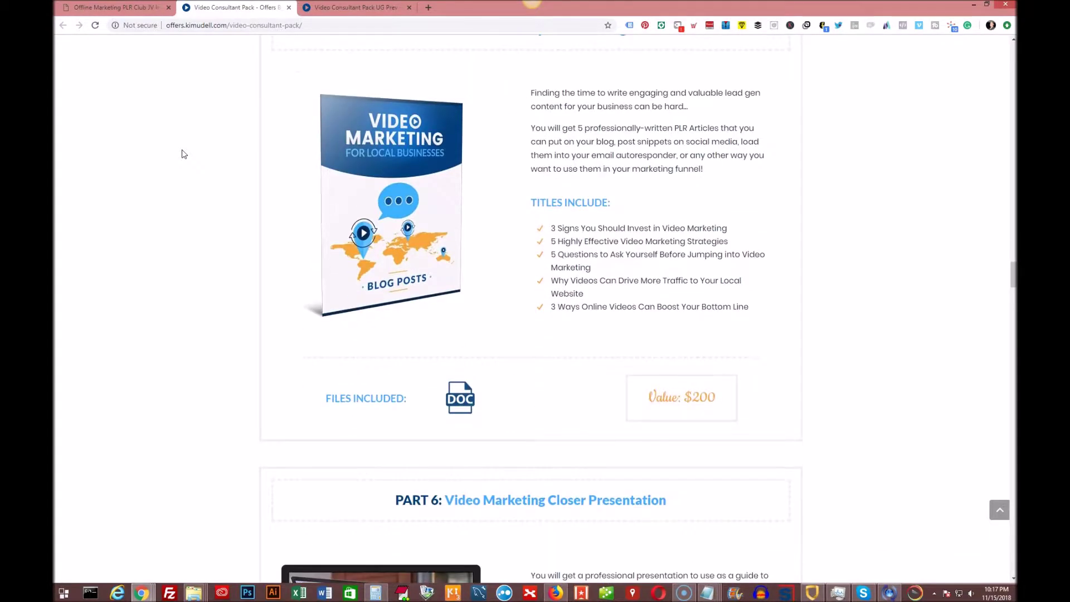
pyautogui.scroll(-3, 182, 154)
pyautogui.scroll(-2, 180, 153)
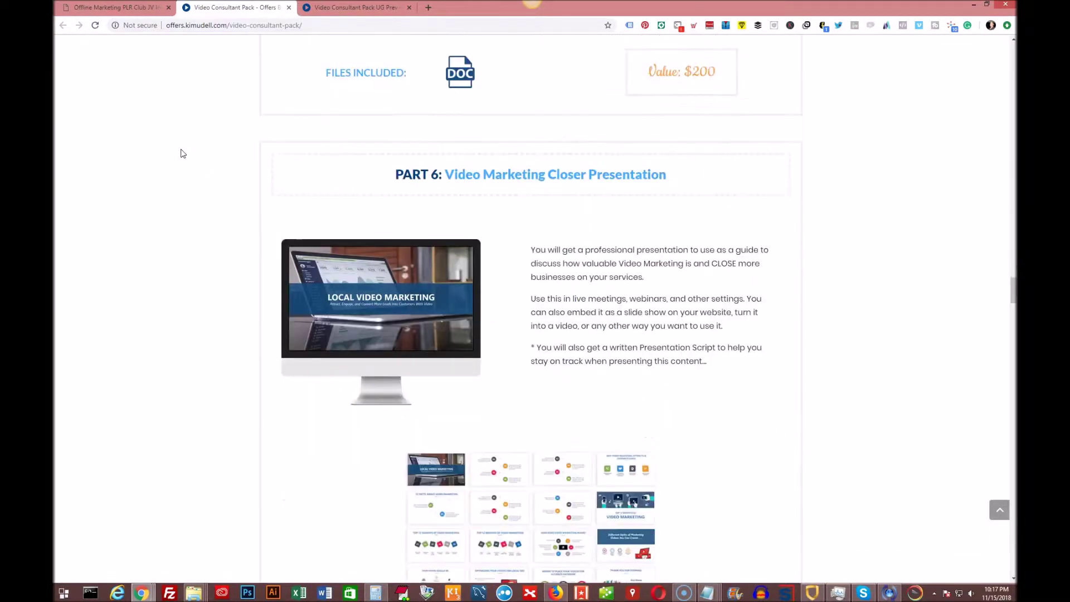
pyautogui.scroll(-1, 180, 151)
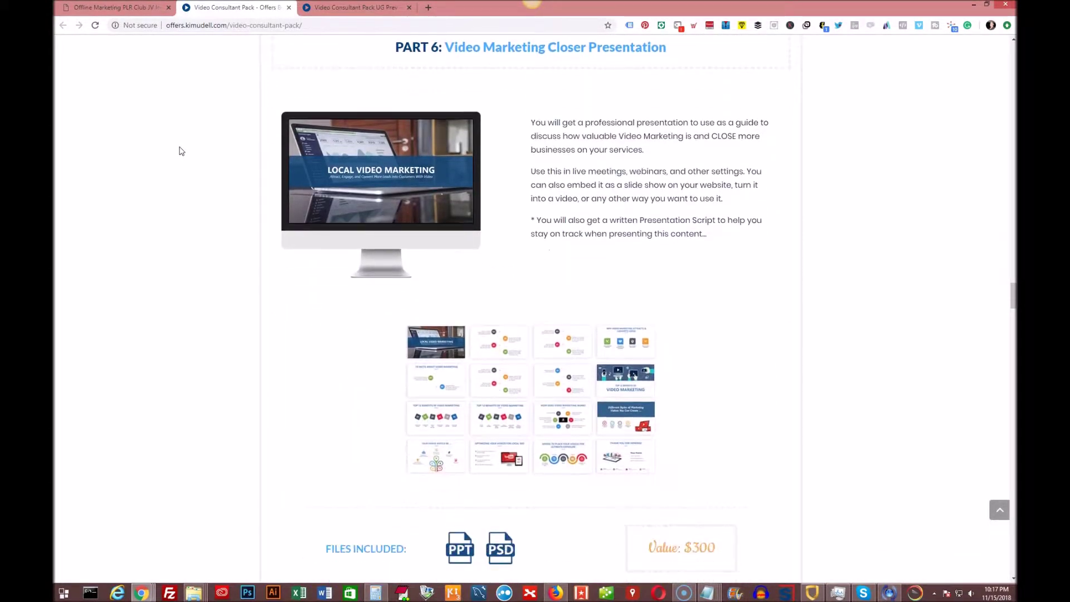
pyautogui.scroll(-2, 179, 151)
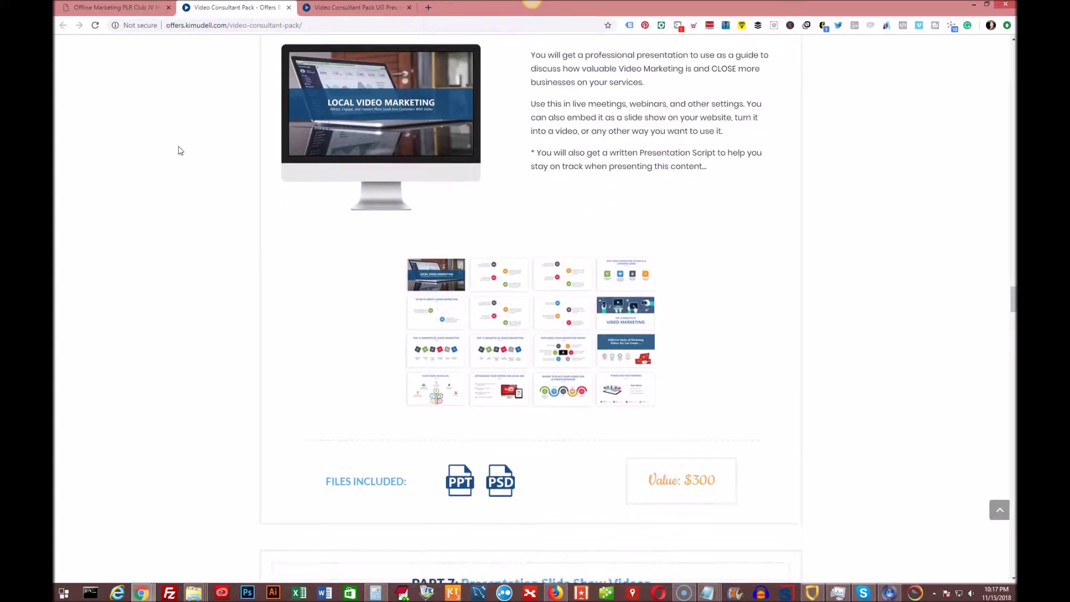
pyautogui.scroll(-3, 177, 149)
pyautogui.scroll(-1, 177, 150)
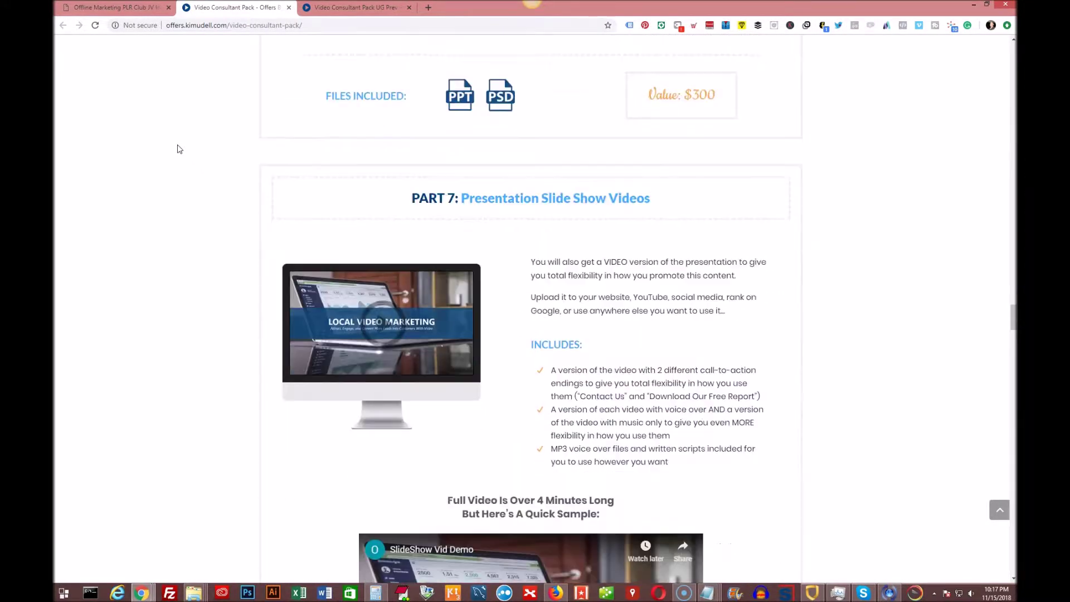
pyautogui.scroll(-1, 179, 149)
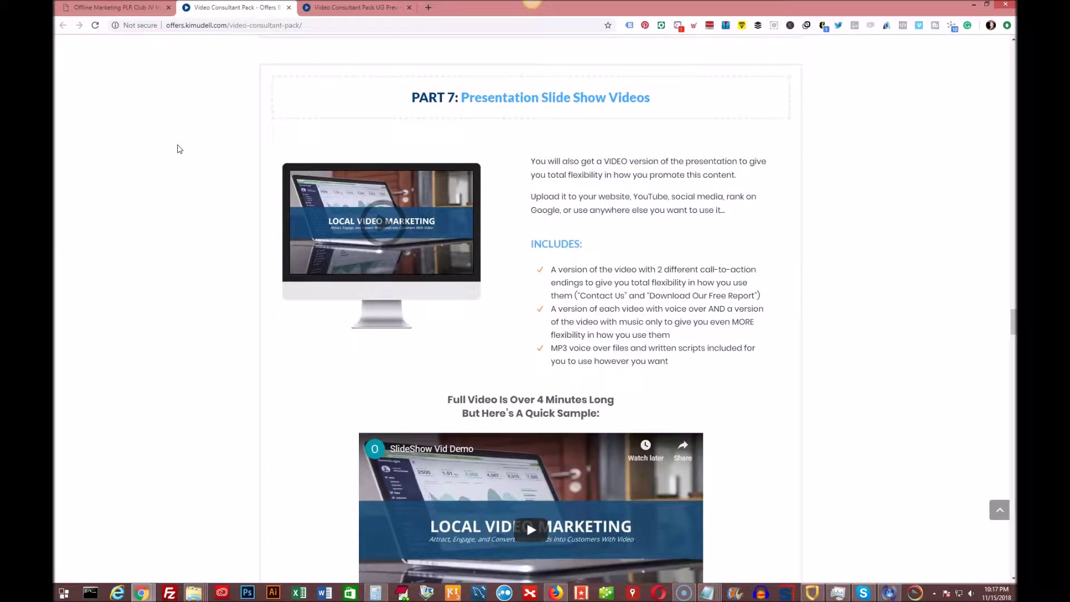
pyautogui.scroll(-2, 178, 149)
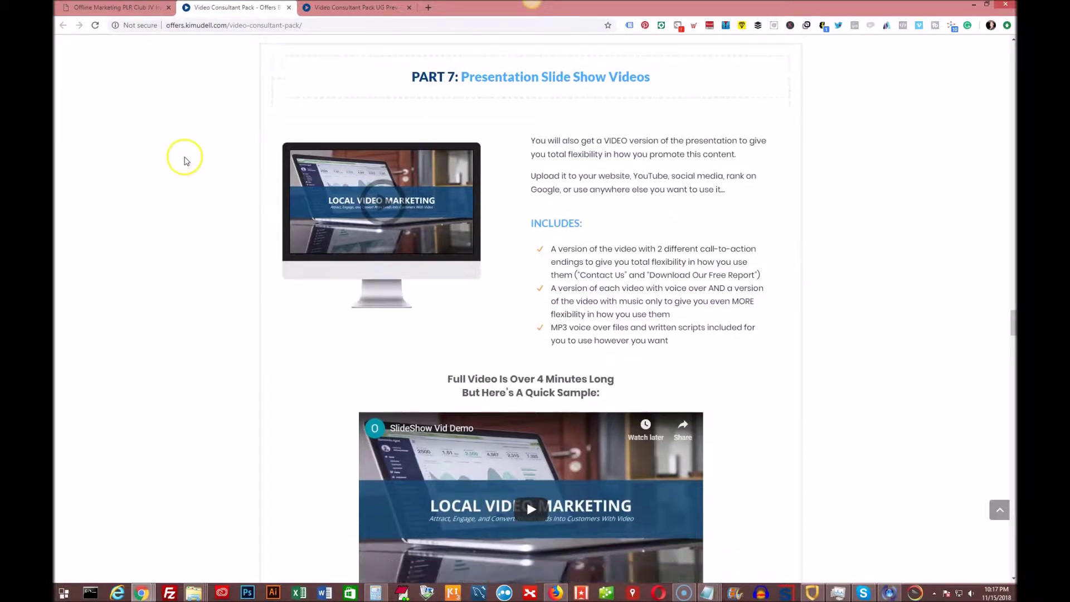
pyautogui.scroll(-2, 184, 155)
pyautogui.scroll(-3, 186, 155)
pyautogui.scroll(-2, 190, 153)
pyautogui.scroll(-2, 191, 153)
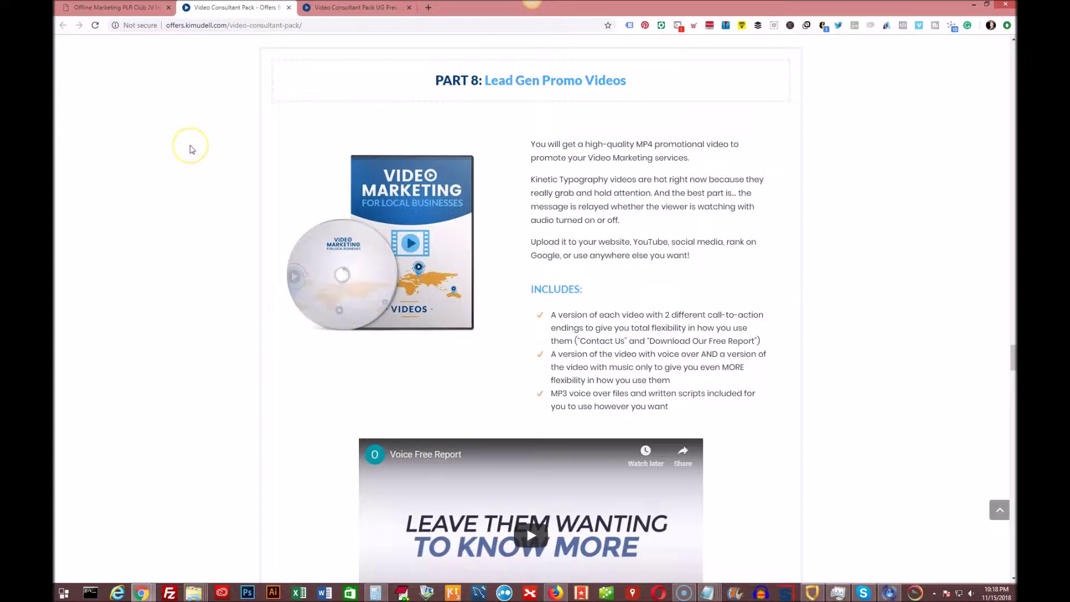
pyautogui.scroll(-1, 190, 149)
pyautogui.scroll(-1, 191, 148)
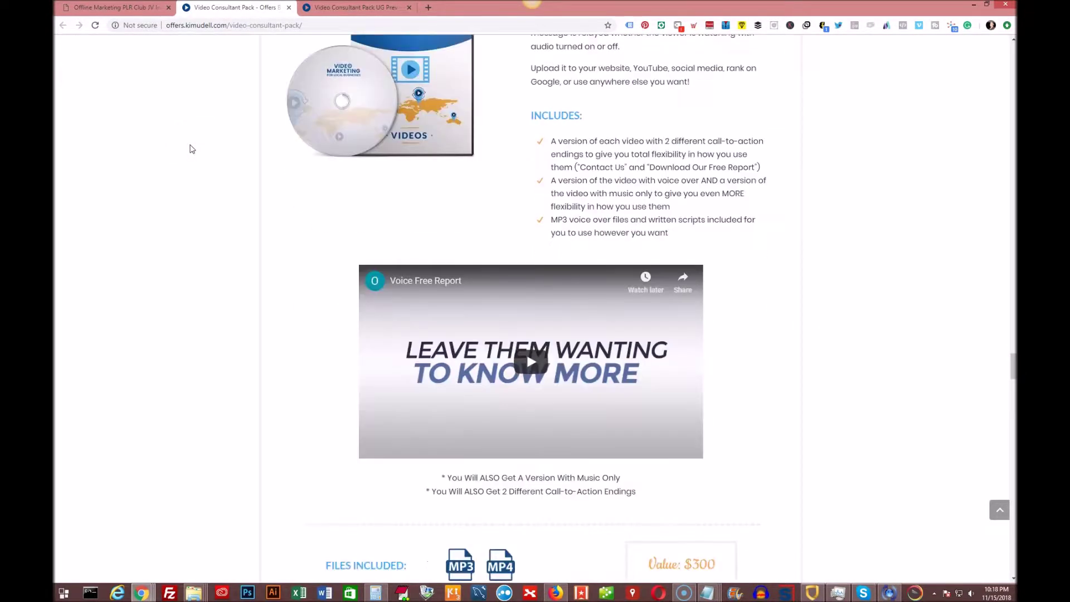
pyautogui.scroll(-1, 191, 148)
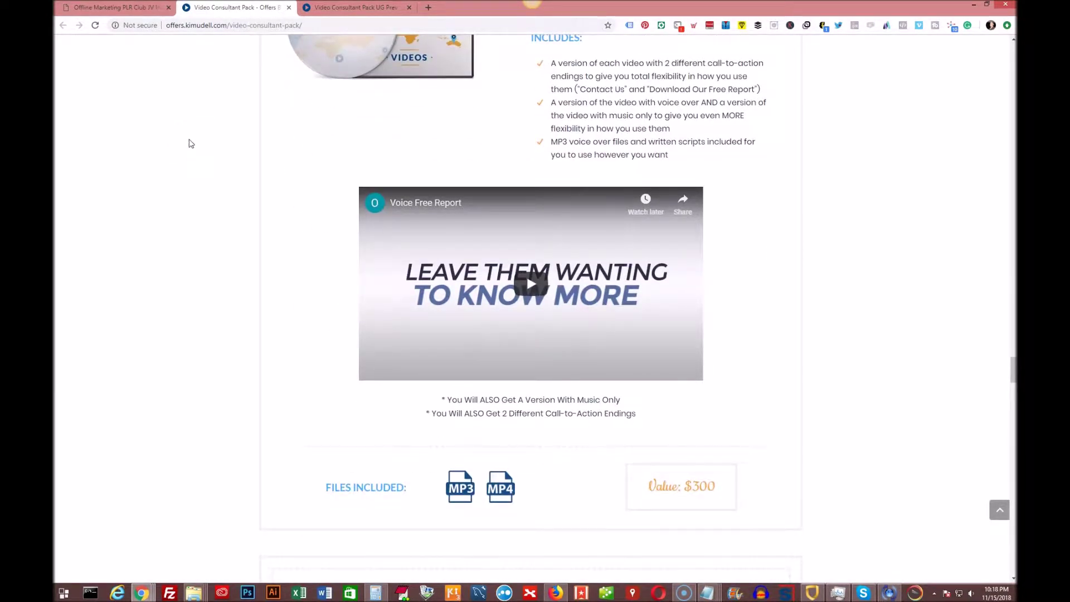
pyautogui.scroll(-1, 190, 142)
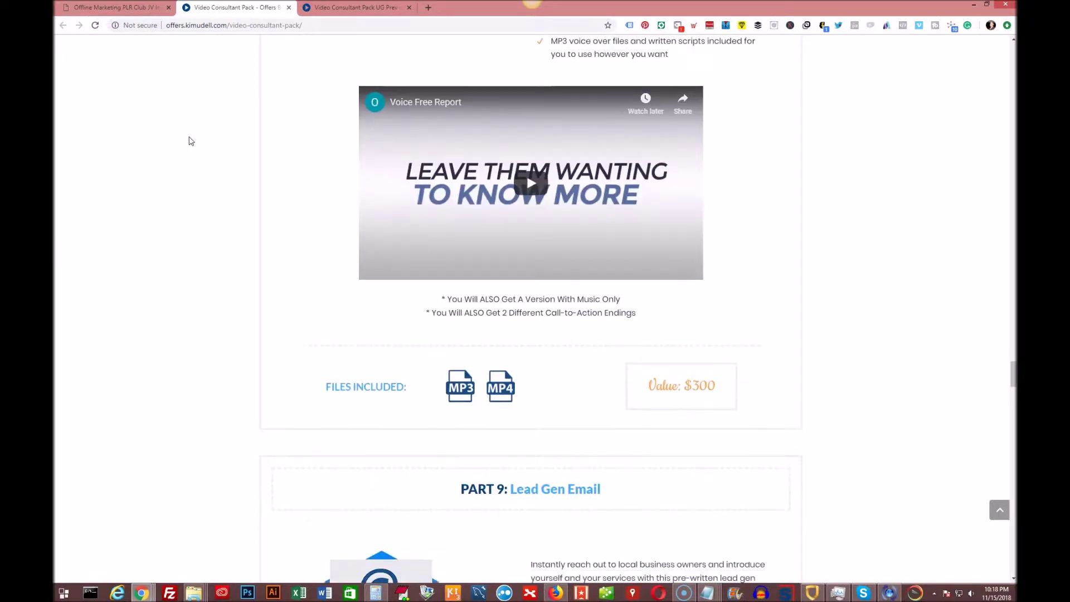
pyautogui.scroll(-1, 190, 142)
pyautogui.scroll(-1, 190, 141)
pyautogui.scroll(-1, 189, 141)
pyautogui.scroll(-1, 188, 139)
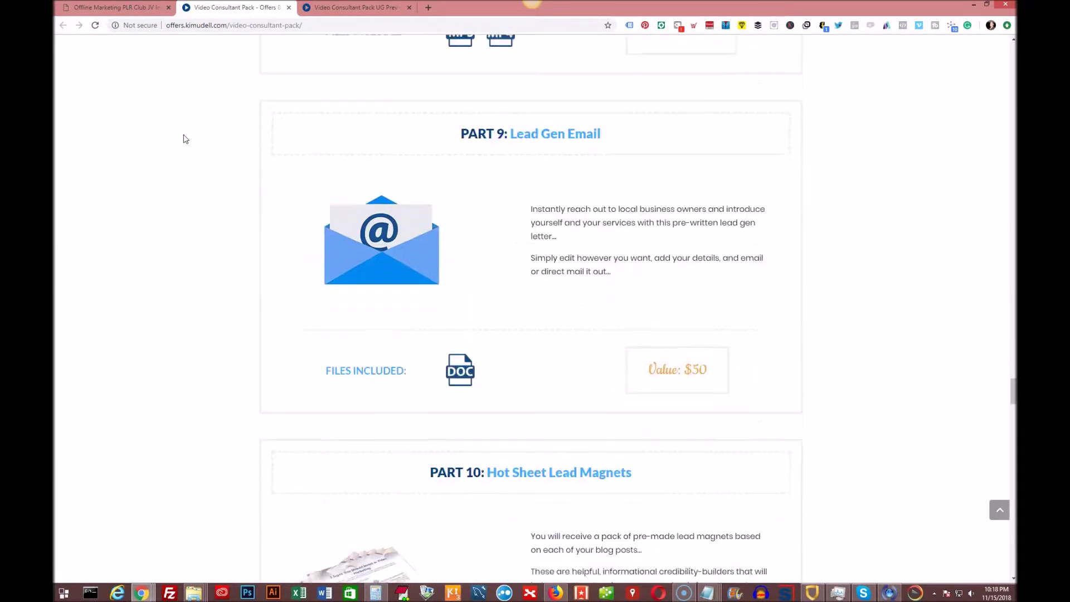
pyautogui.scroll(-1, 184, 138)
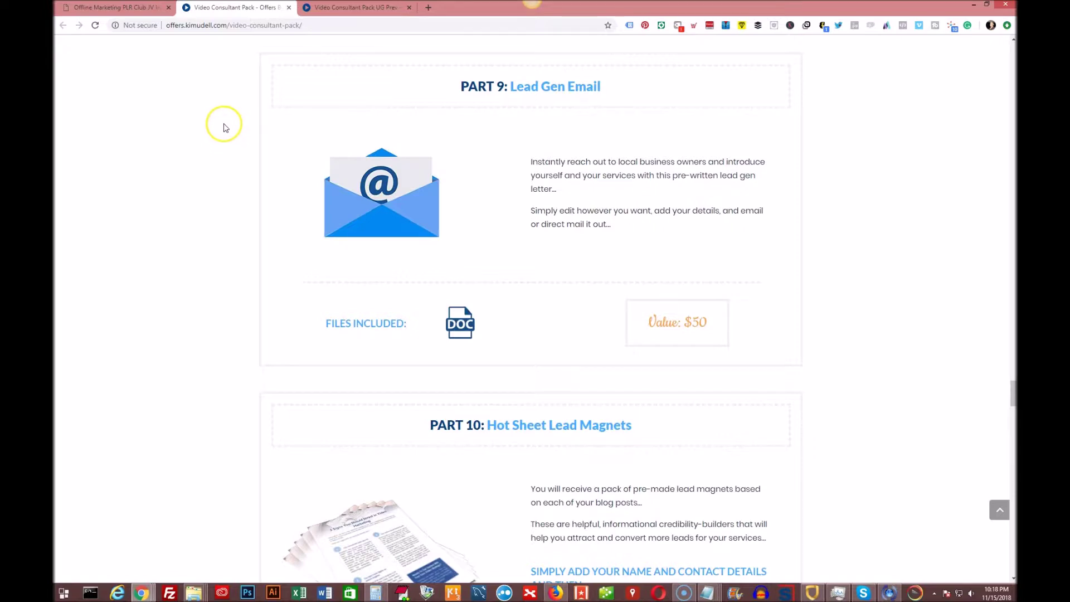
pyautogui.scroll(-3, 232, 128)
pyautogui.scroll(-1, 233, 128)
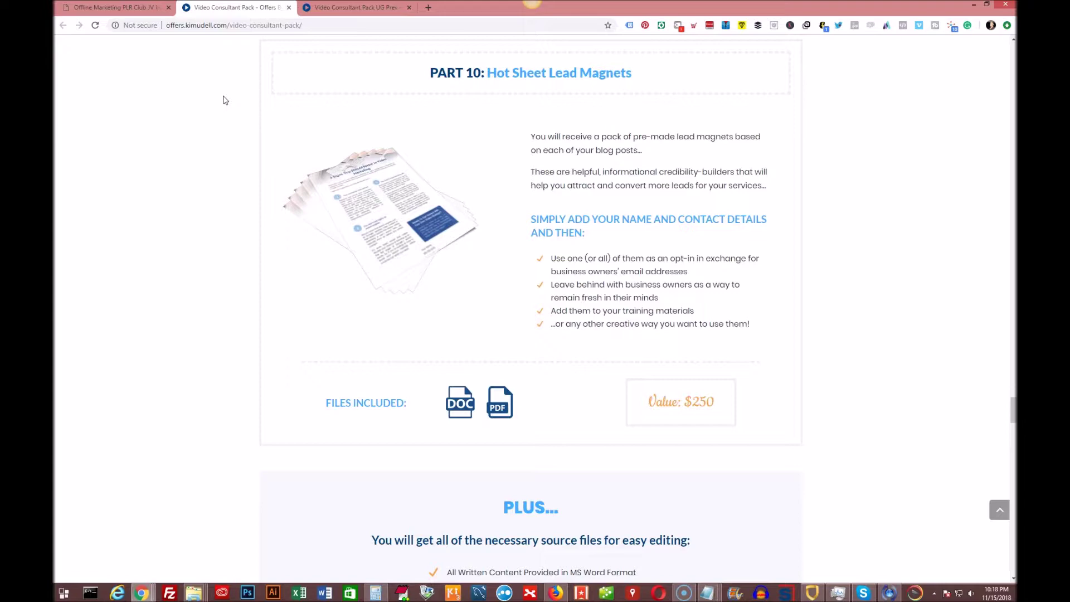
pyautogui.scroll(1, 223, 101)
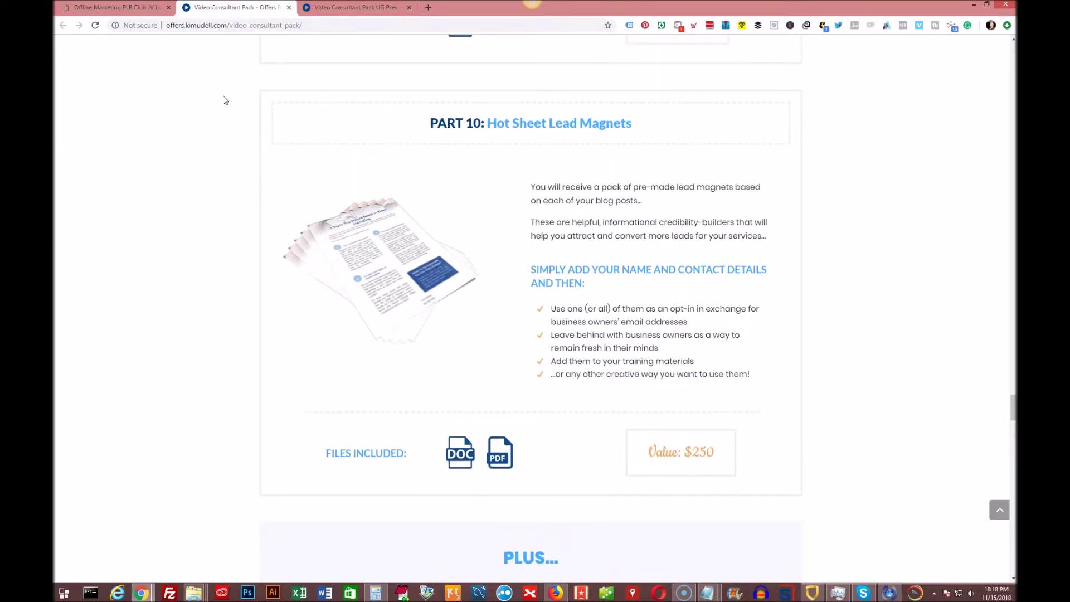
pyautogui.scroll(-1, 223, 100)
pyautogui.scroll(-4, 224, 100)
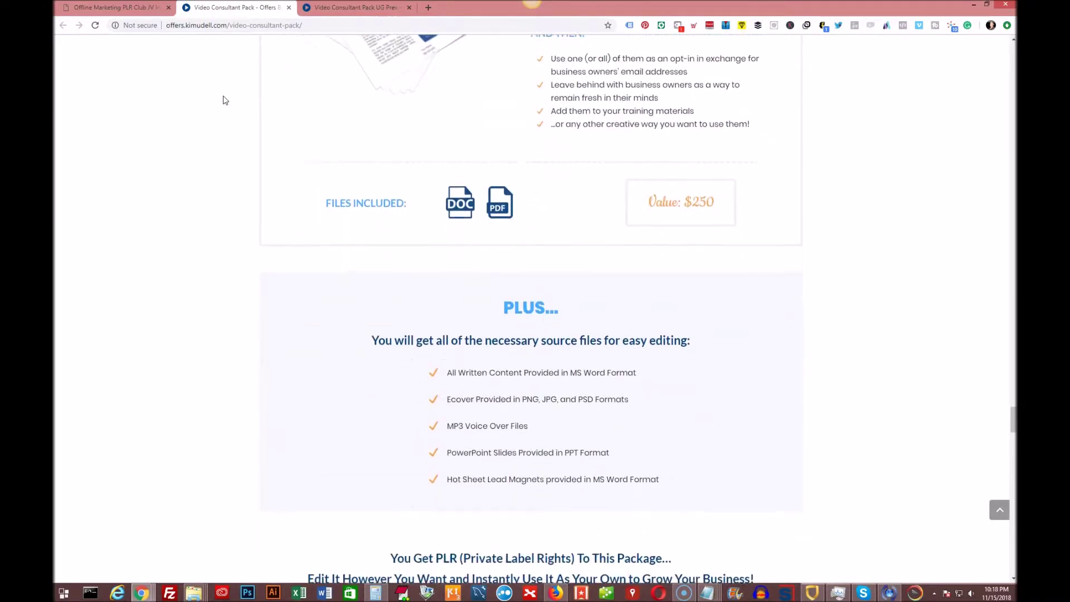
pyautogui.scroll(-3, 224, 100)
pyautogui.scroll(-1, 224, 100)
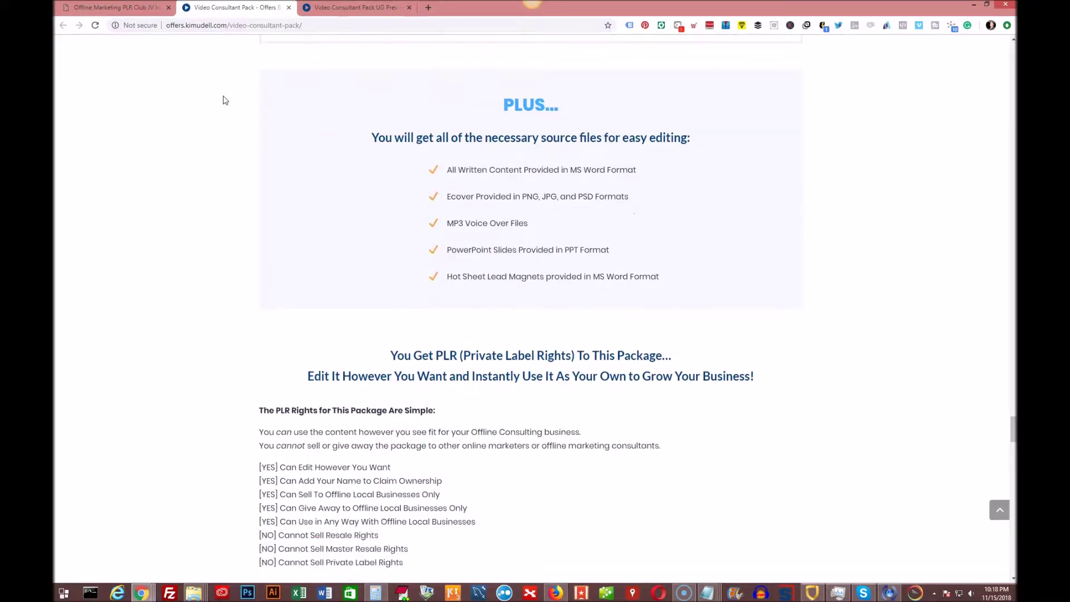
pyautogui.scroll(-2, 224, 99)
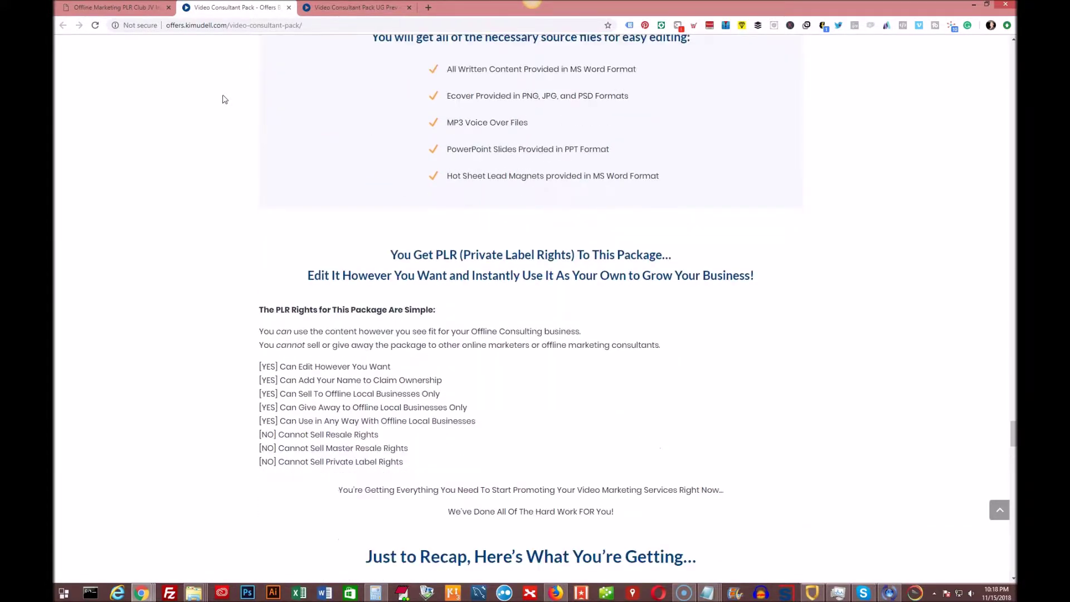
pyautogui.scroll(-2, 224, 100)
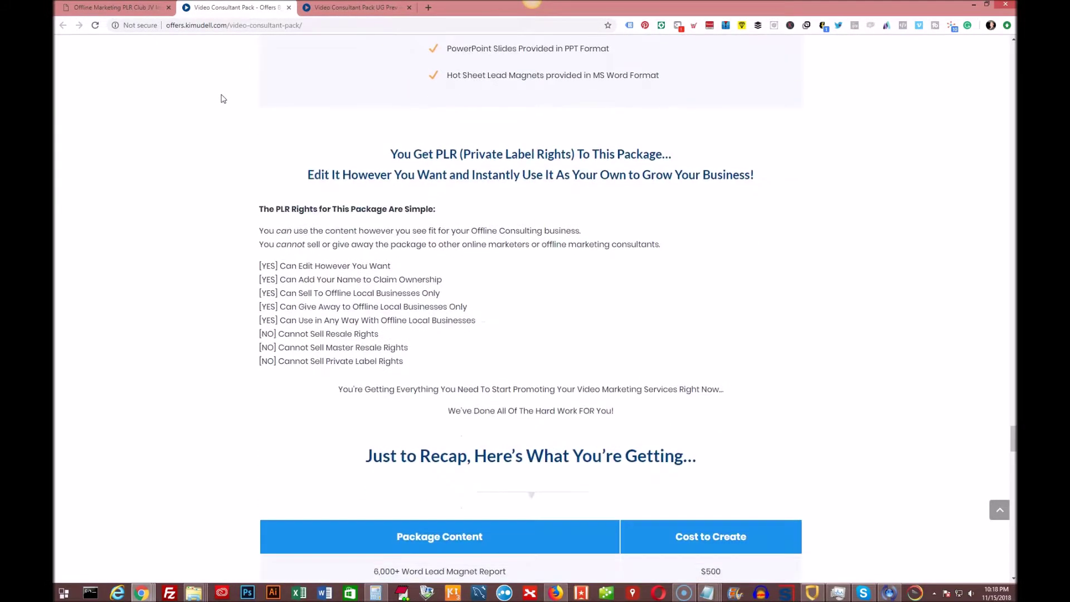
pyautogui.scroll(-1, 222, 100)
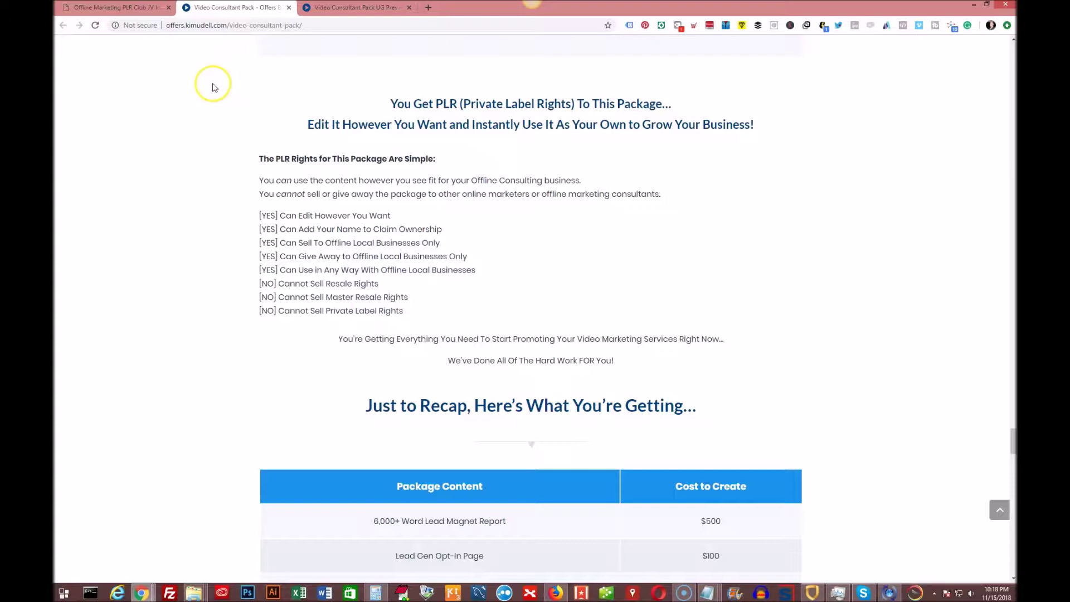
pyautogui.scroll(-2, 213, 87)
pyautogui.scroll(-3, 213, 86)
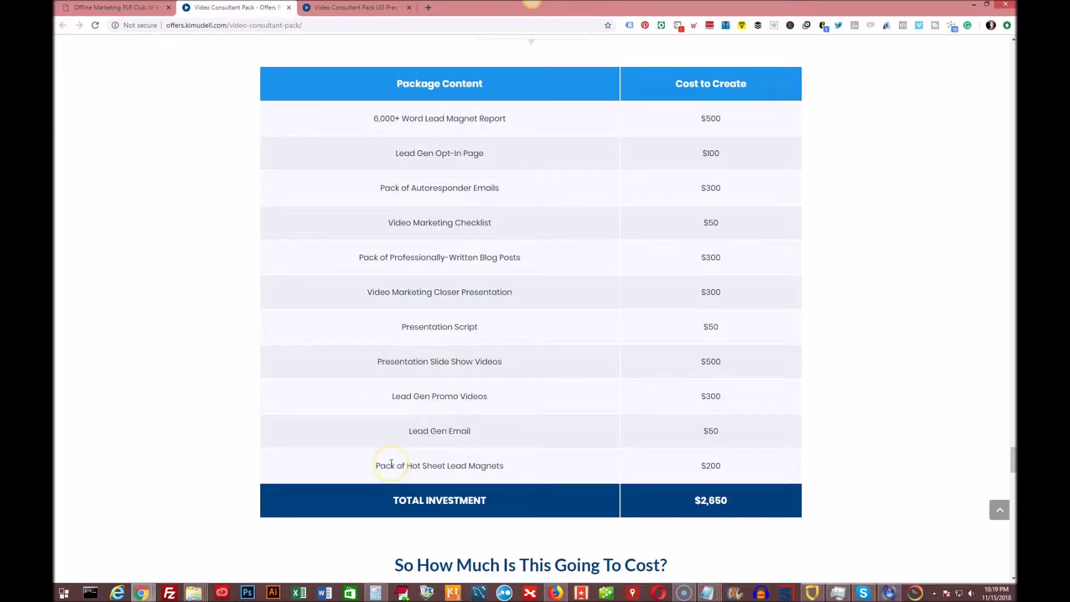
pyautogui.scroll(-1, 355, 436)
pyautogui.scroll(-1, 342, 420)
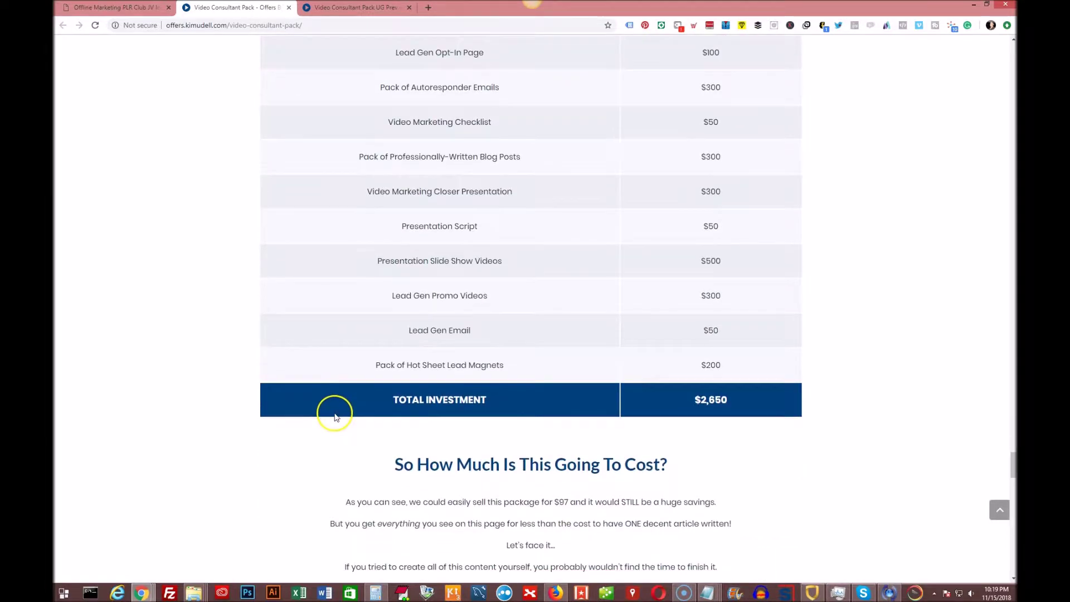
pyautogui.scroll(-1, 334, 411)
pyautogui.scroll(-2, 316, 401)
pyautogui.scroll(-1, 312, 401)
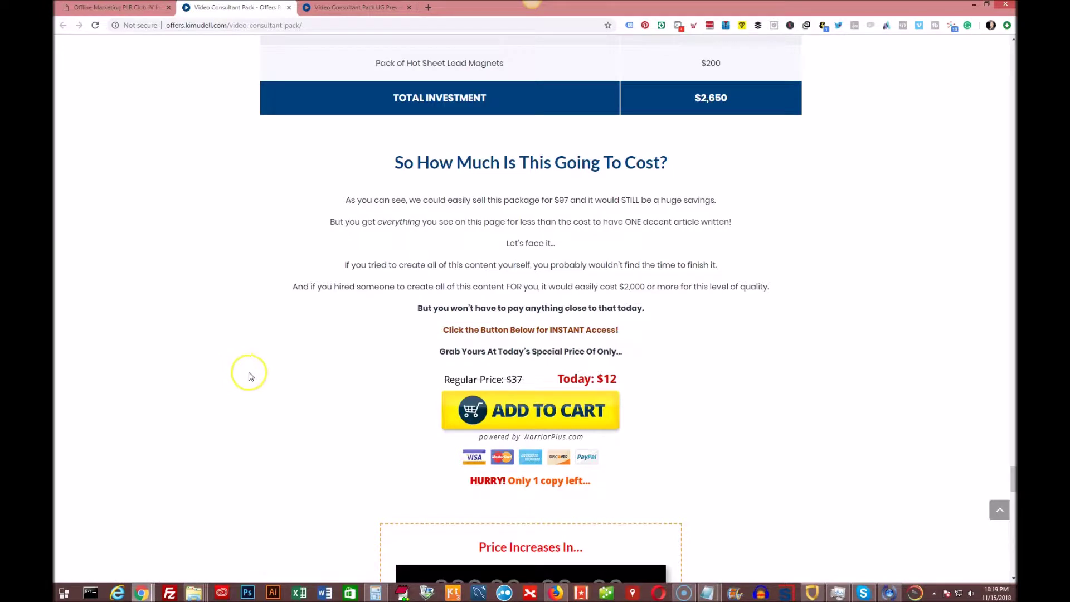
pyautogui.scroll(-1, 263, 364)
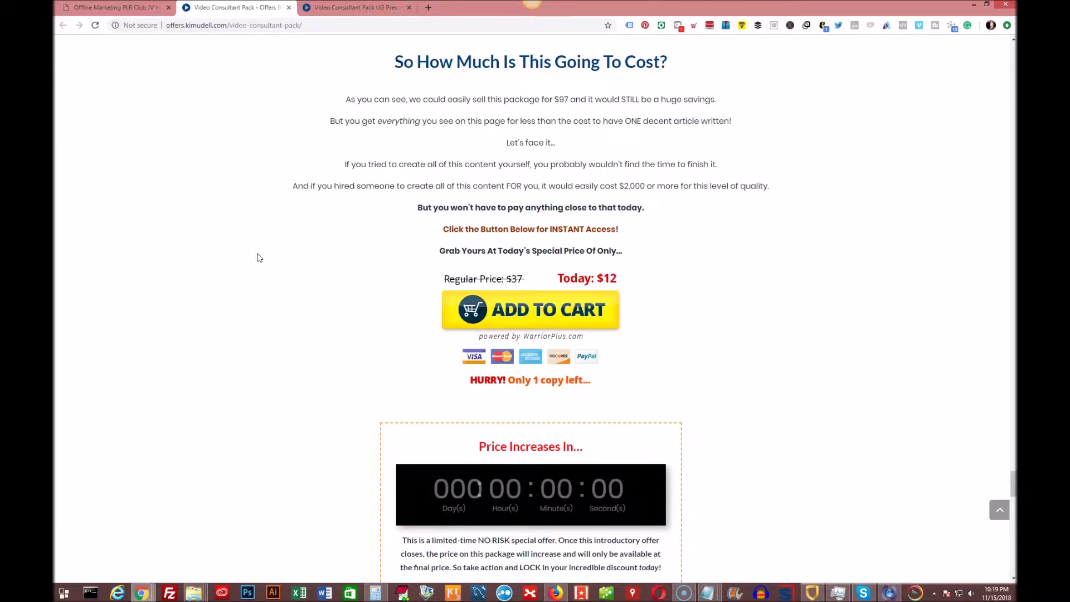
pyautogui.scroll(-1, 258, 258)
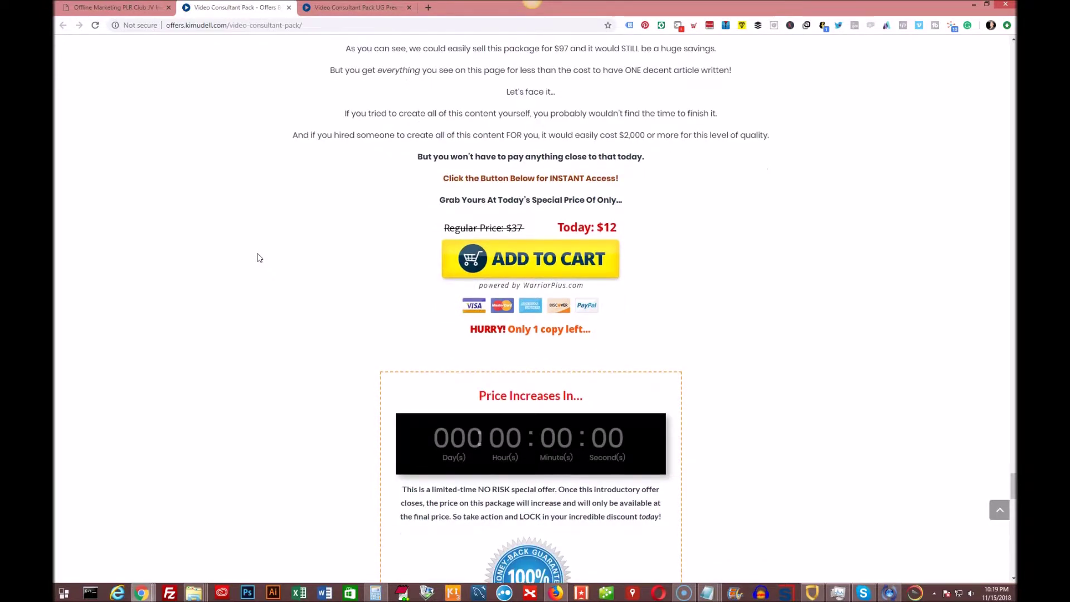
pyautogui.scroll(-2, 258, 258)
pyautogui.scroll(-3, 258, 258)
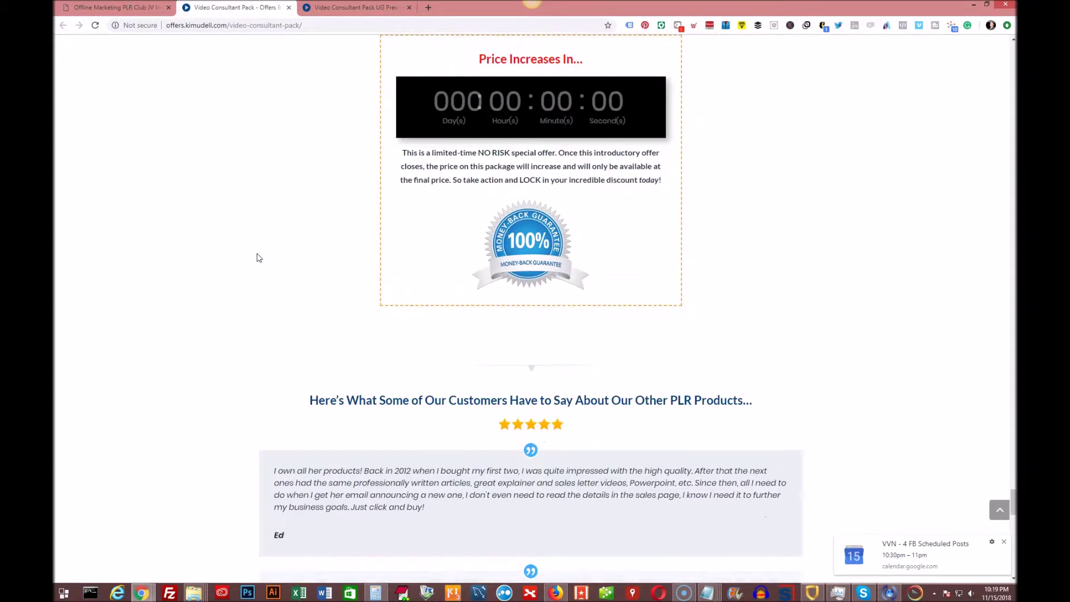
pyautogui.scroll(-2, 258, 258)
pyautogui.scroll(-3, 258, 257)
pyautogui.scroll(-1, 258, 257)
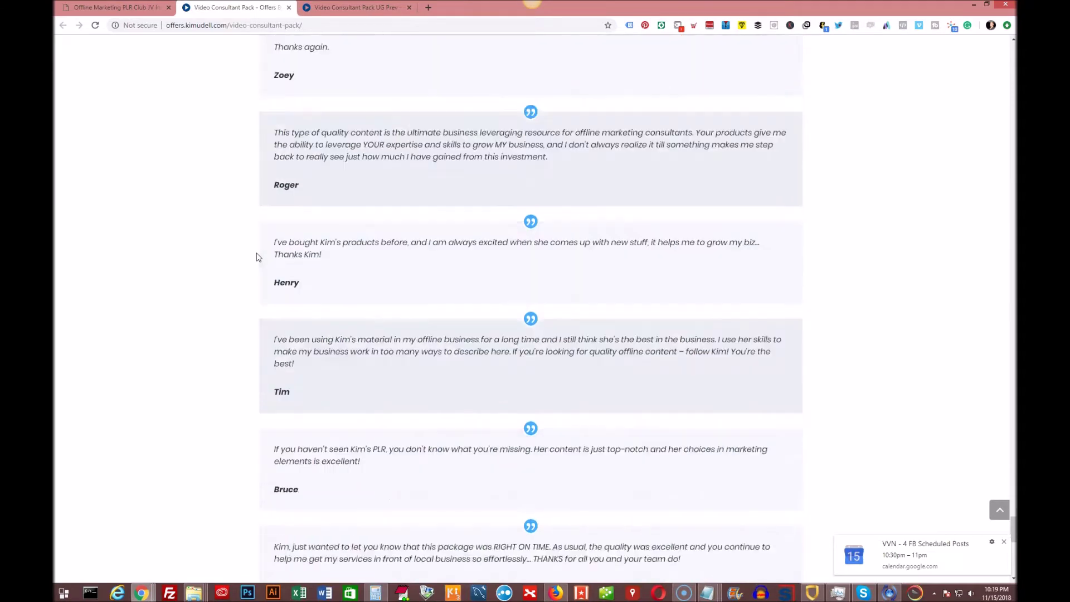
pyautogui.scroll(-2, 257, 256)
pyautogui.scroll(-3, 255, 256)
pyautogui.scroll(-3, 255, 256)
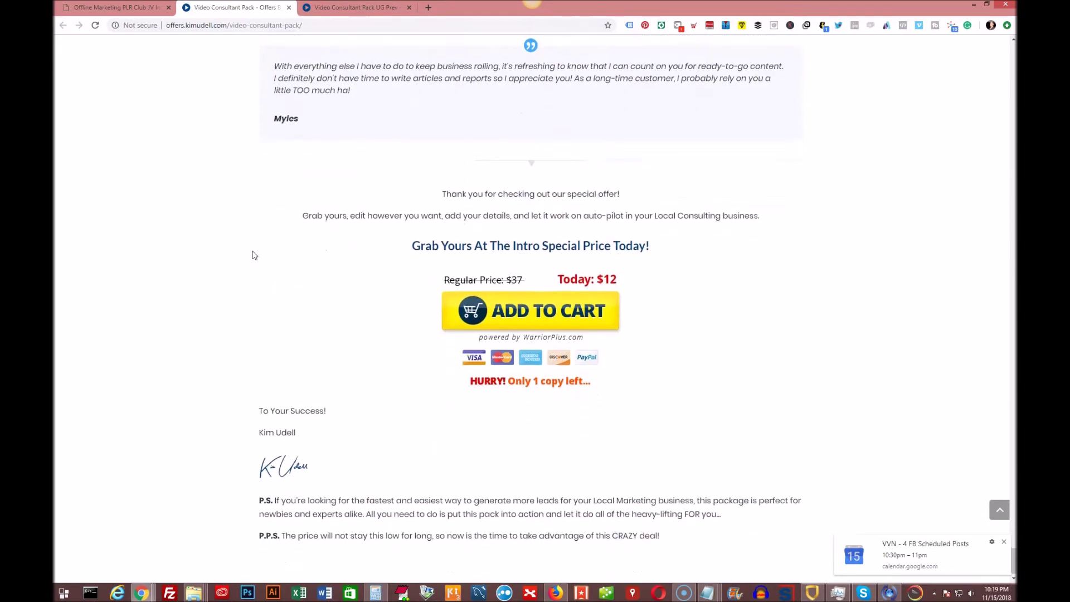
pyautogui.scroll(3, 245, 179)
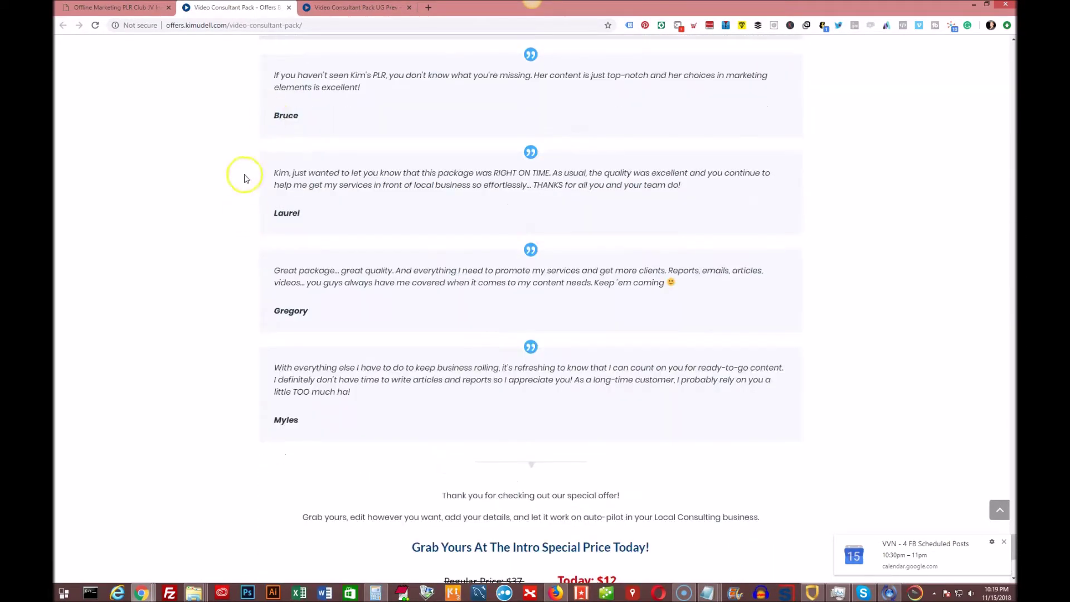
# Step: Switch to the premium upgrade preview page showing Parts 1–3 with the five blog posts
pyautogui.click(348, 7)
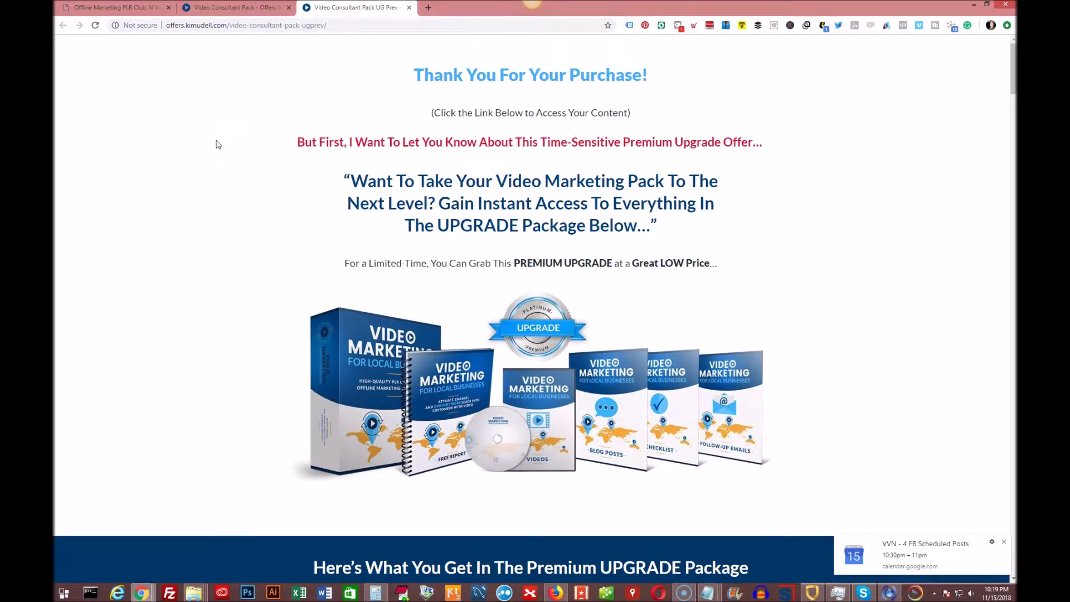
pyautogui.scroll(-3, 212, 143)
pyautogui.scroll(-3, 210, 142)
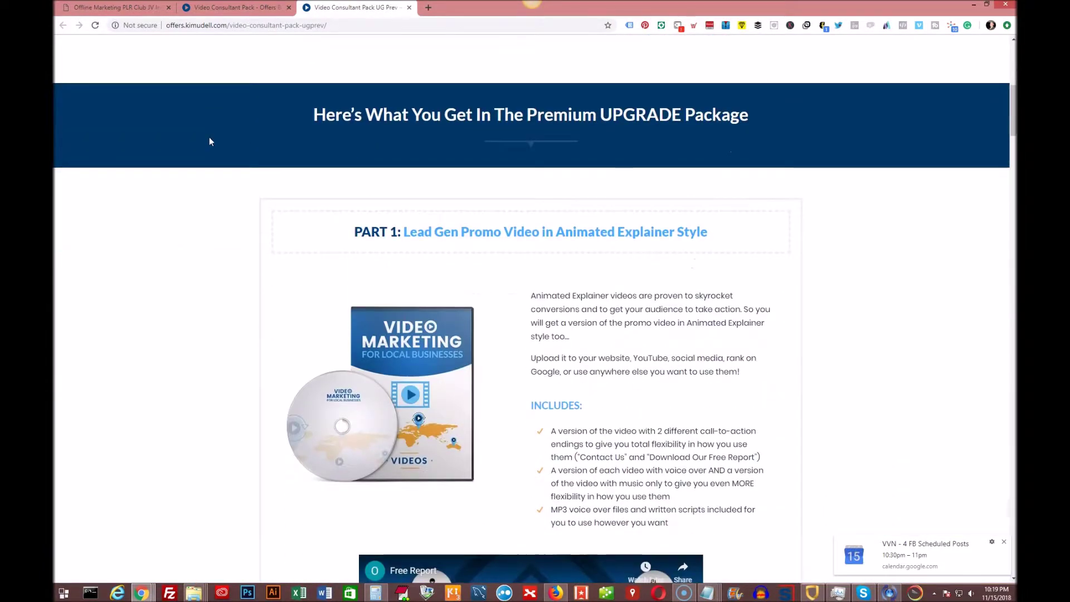
pyautogui.scroll(-1, 210, 141)
pyautogui.scroll(-1, 209, 141)
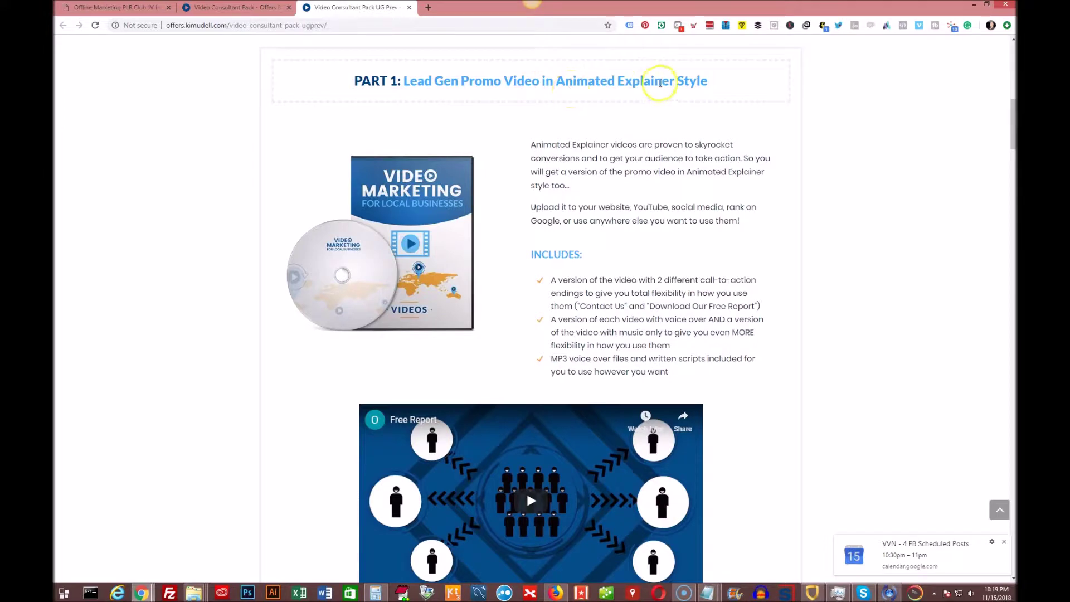
pyautogui.scroll(-2, 497, 192)
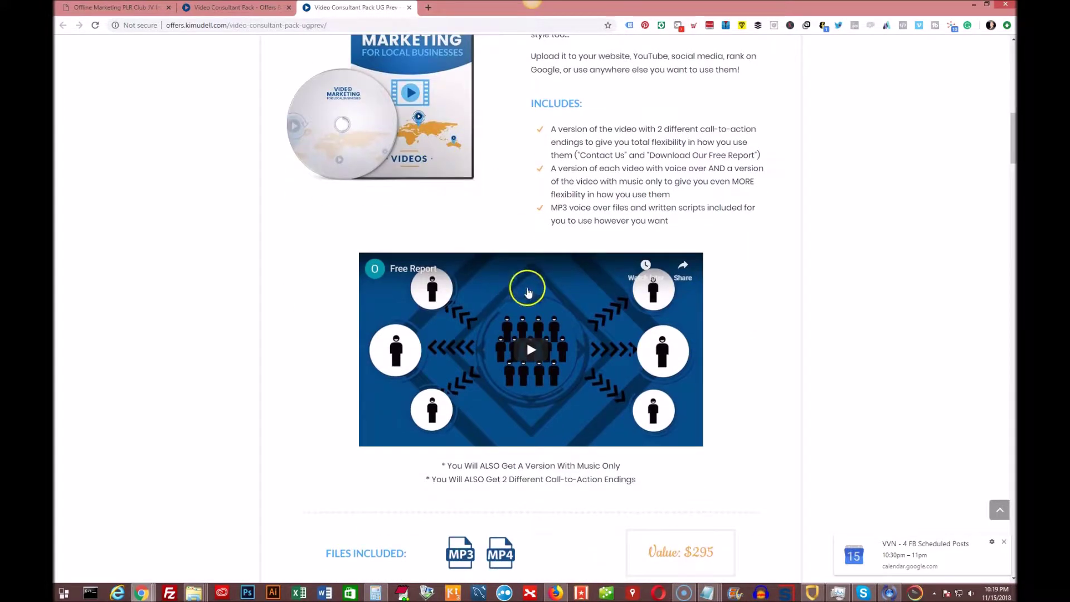
pyautogui.scroll(-1, 326, 263)
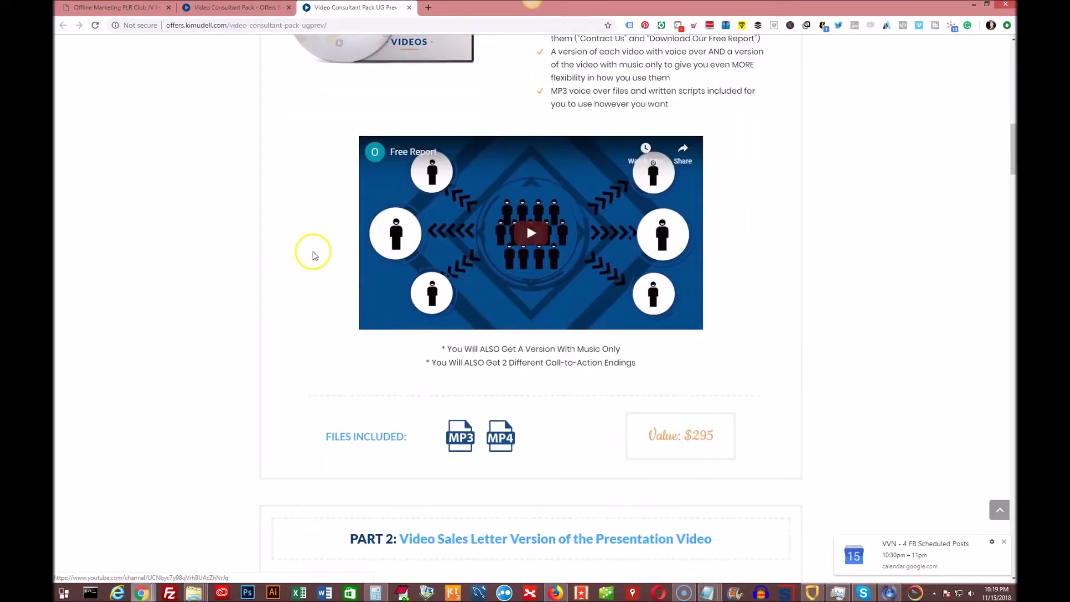
pyautogui.scroll(-3, 301, 250)
pyautogui.scroll(1, 293, 249)
pyautogui.scroll(-2, 293, 249)
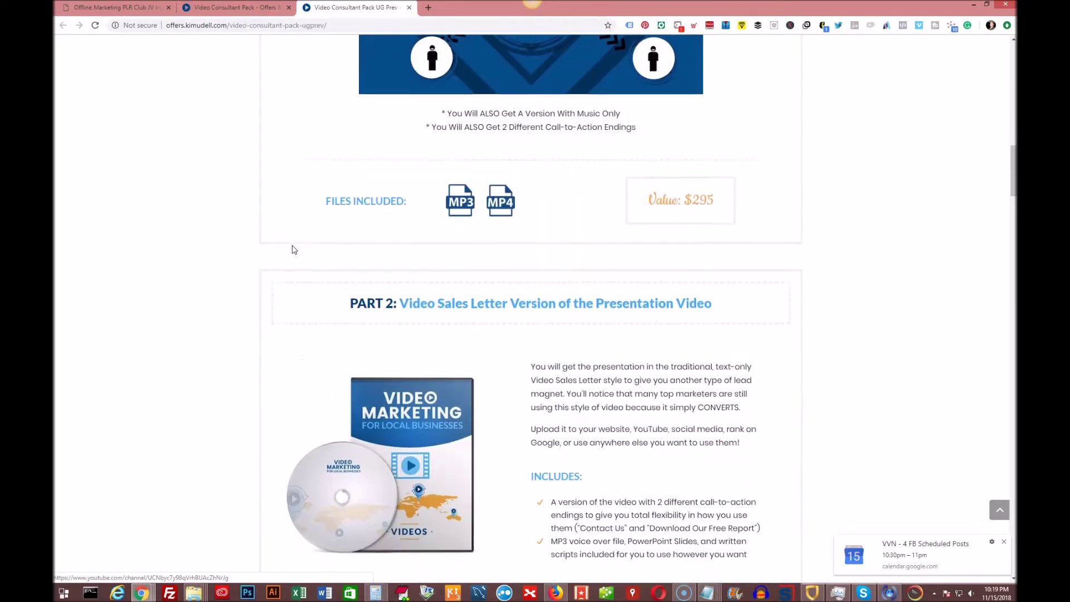
pyautogui.scroll(-2, 293, 246)
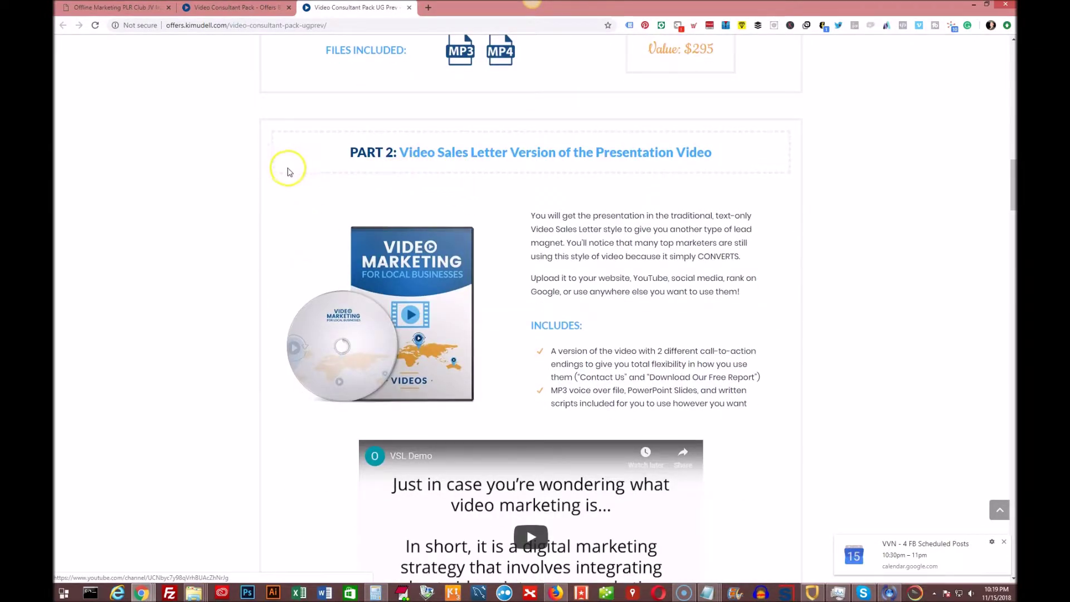
pyautogui.scroll(-3, 287, 167)
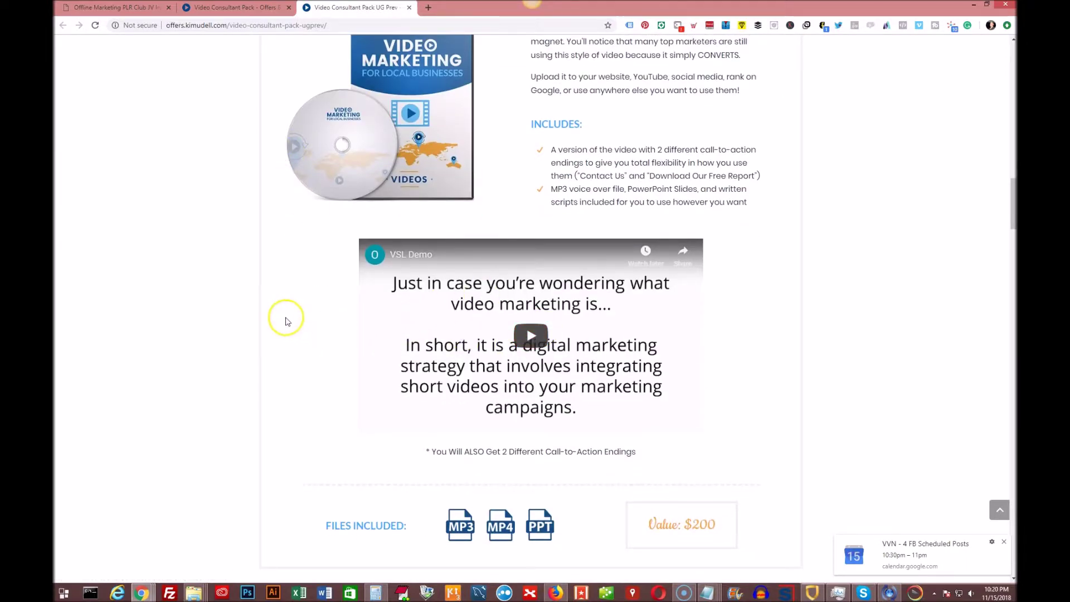
pyautogui.scroll(-3, 293, 311)
pyautogui.scroll(-2, 286, 311)
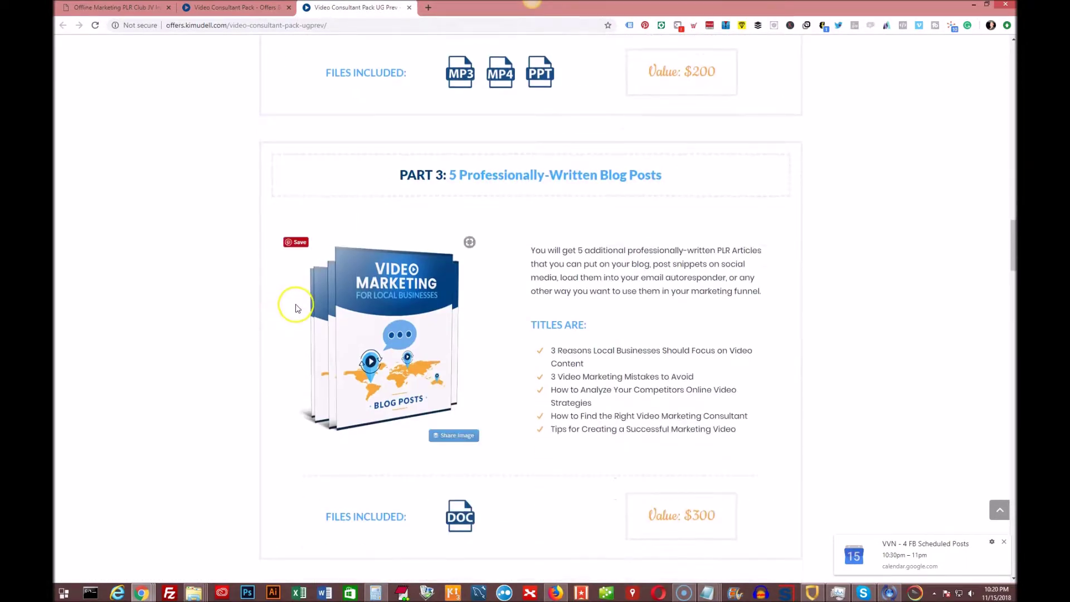
pyautogui.scroll(-2, 284, 293)
pyautogui.scroll(-2, 277, 255)
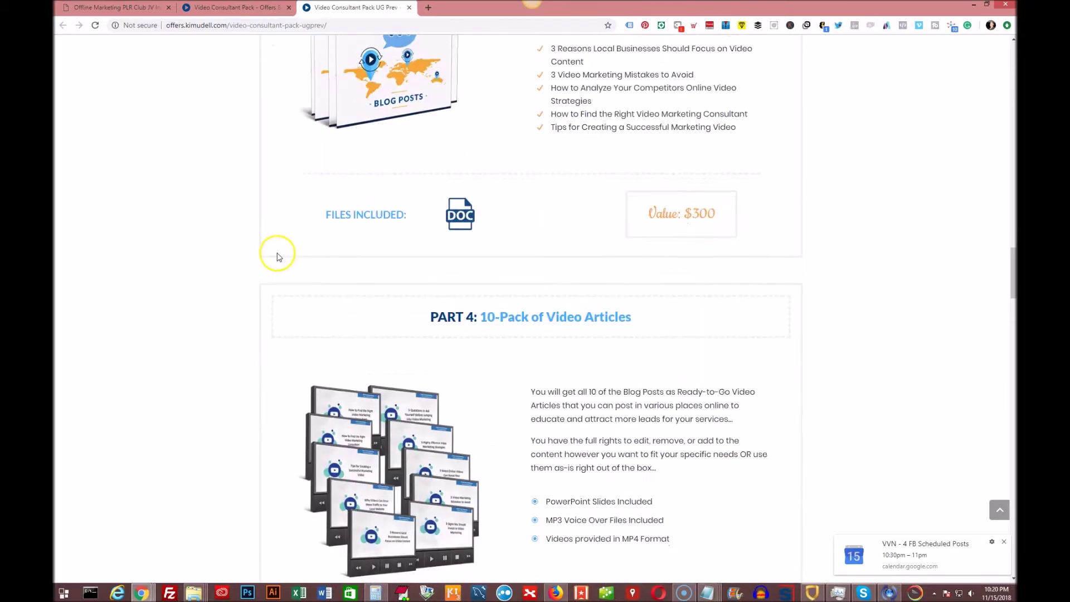
pyautogui.scroll(-2, 277, 253)
pyautogui.scroll(-1, 292, 185)
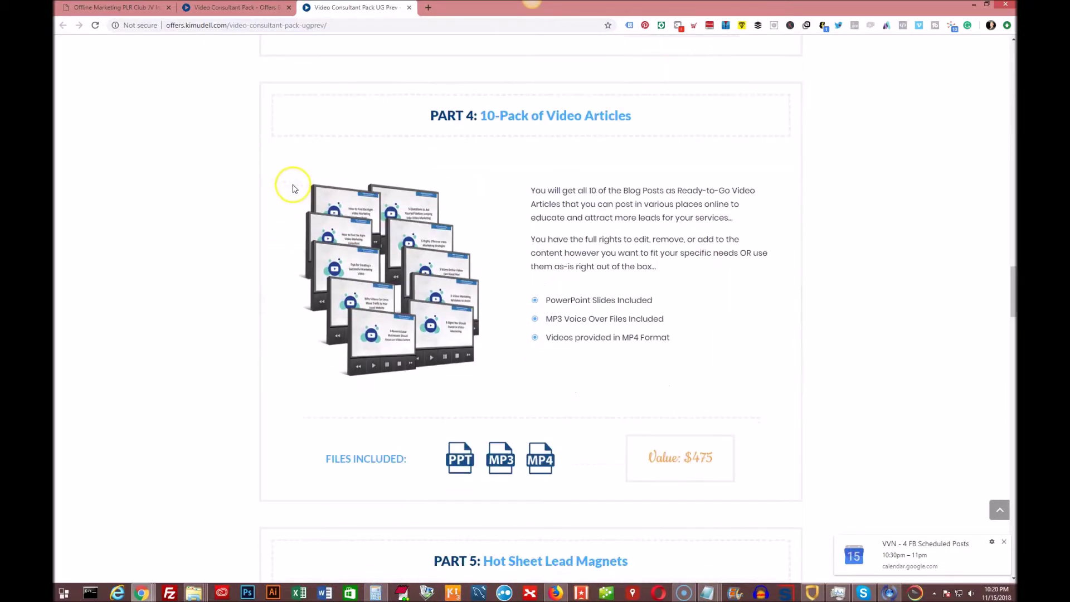
pyautogui.scroll(-1, 280, 179)
pyautogui.scroll(-1, 280, 182)
pyautogui.scroll(2, 280, 182)
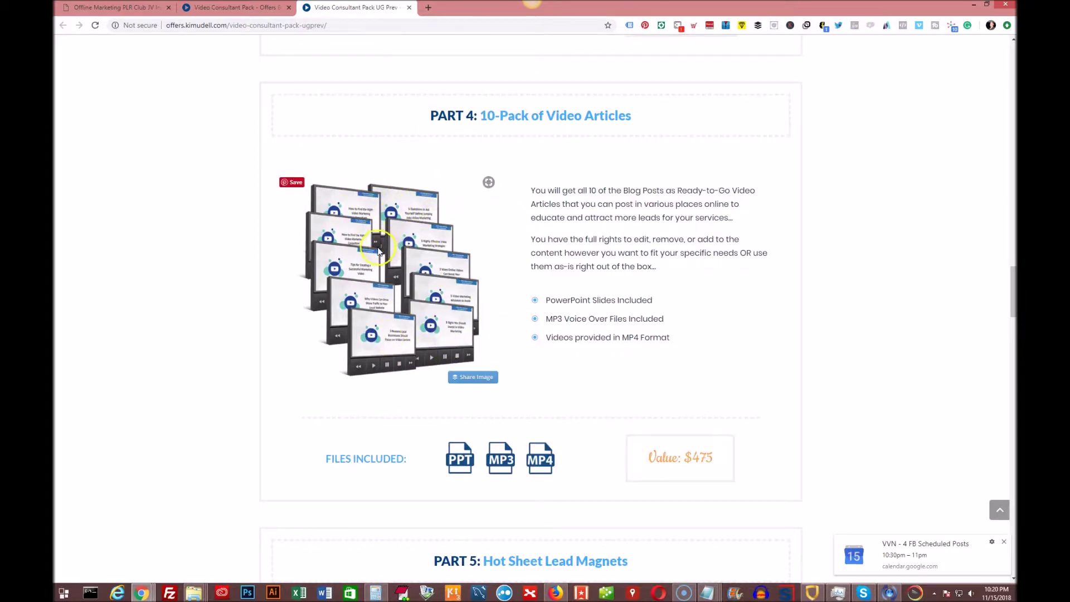
pyautogui.scroll(-4, 380, 243)
pyautogui.scroll(-3, 377, 241)
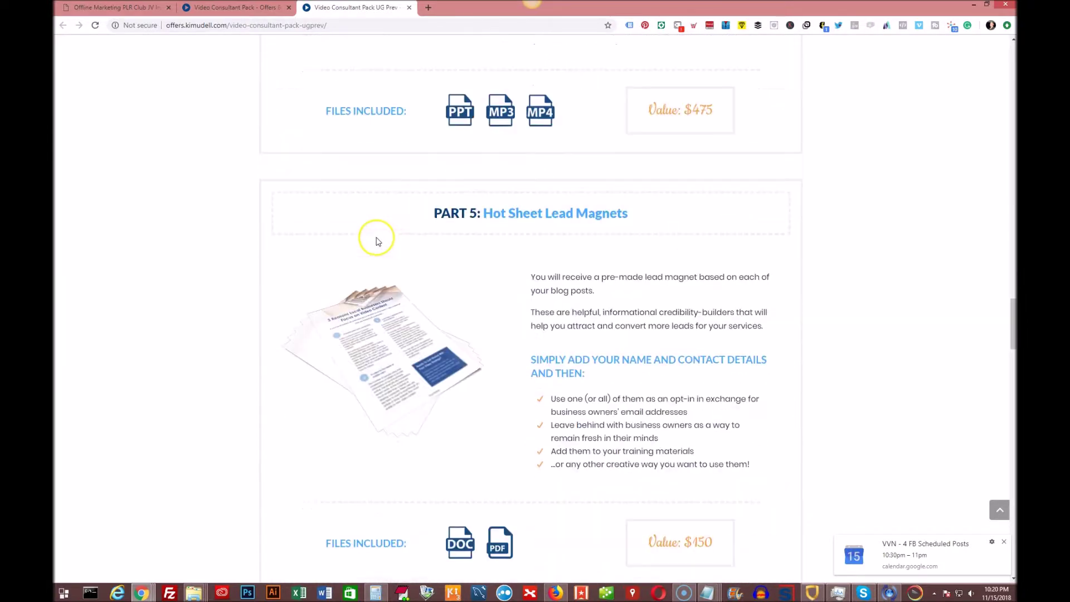
pyautogui.scroll(-2, 367, 234)
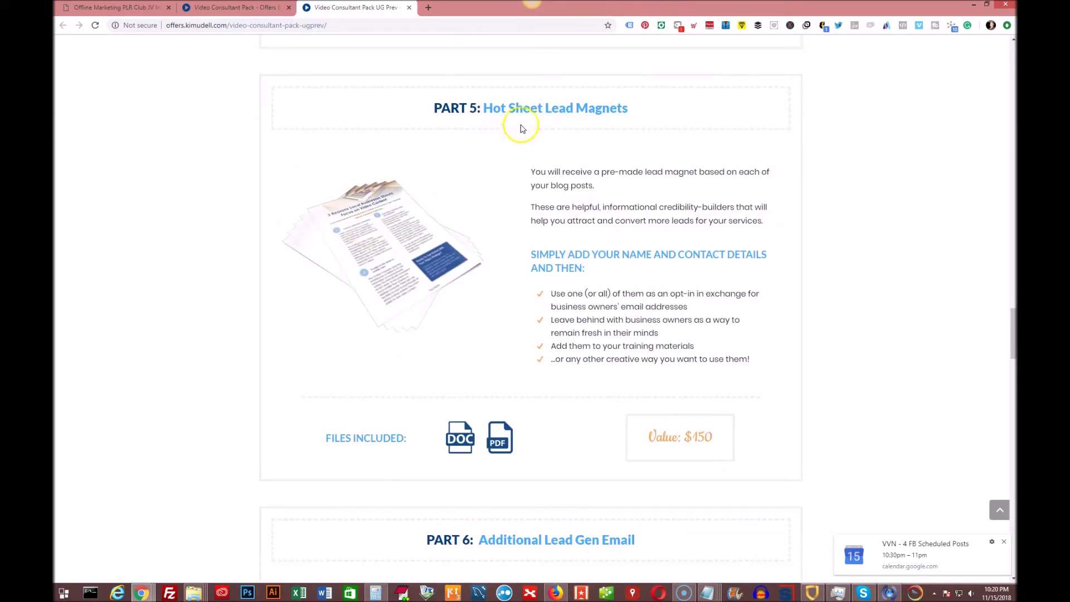
pyautogui.scroll(-1, 485, 257)
pyautogui.scroll(-2, 435, 251)
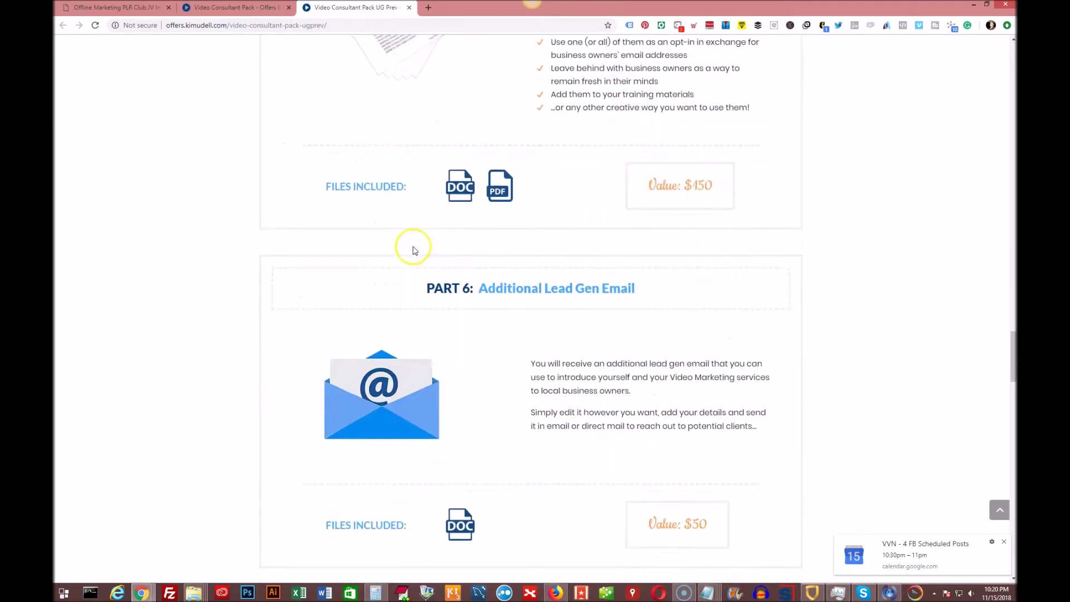
pyautogui.scroll(-1, 410, 238)
pyautogui.scroll(-1, 270, 215)
pyautogui.scroll(-1, 270, 210)
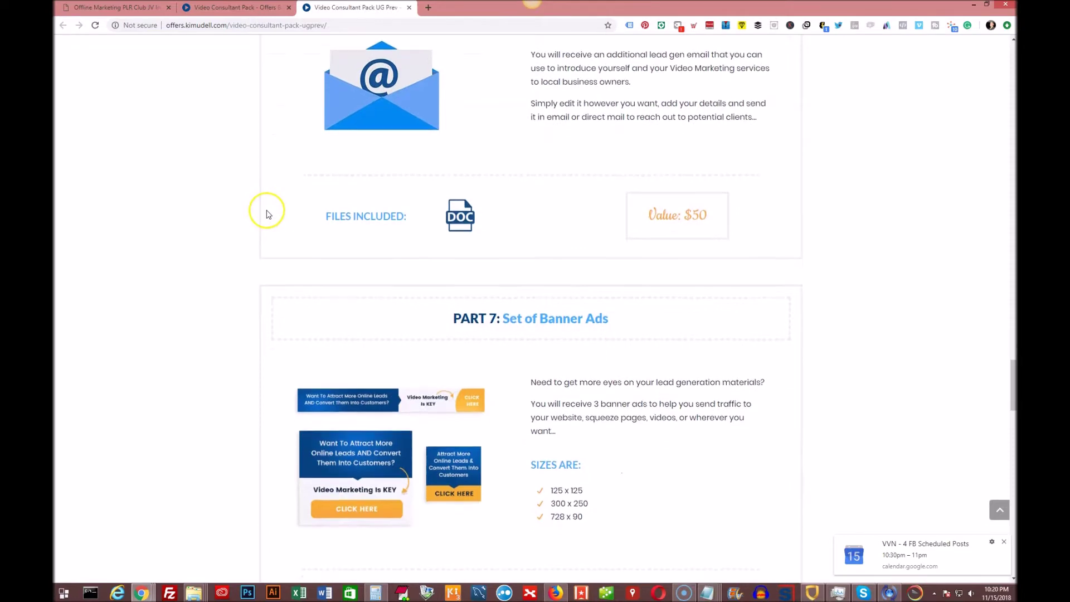
pyautogui.scroll(-1, 287, 179)
pyautogui.scroll(-1, 279, 176)
pyautogui.scroll(-1, 280, 176)
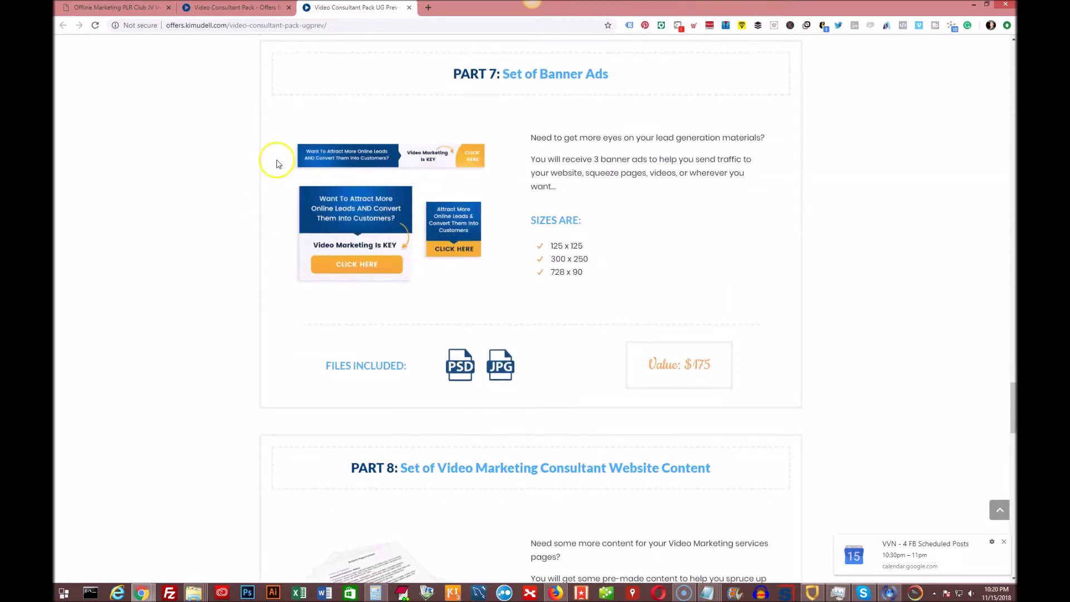
pyautogui.scroll(1, 276, 172)
pyautogui.scroll(-1, 273, 168)
pyautogui.scroll(-2, 272, 169)
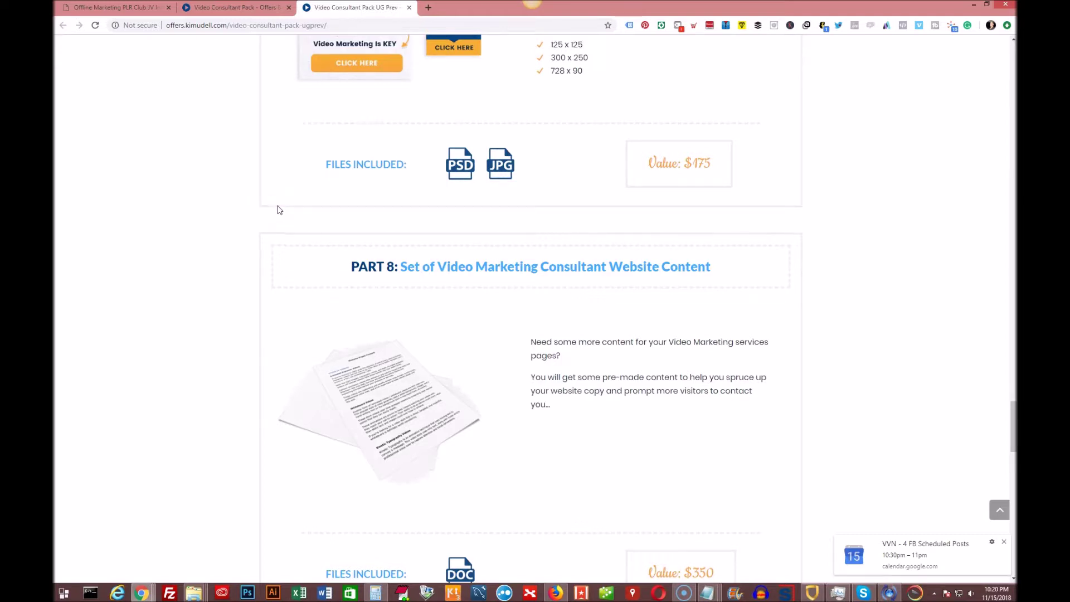
pyautogui.scroll(-1, 270, 192)
pyautogui.scroll(-1, 268, 194)
pyautogui.scroll(-2, 268, 198)
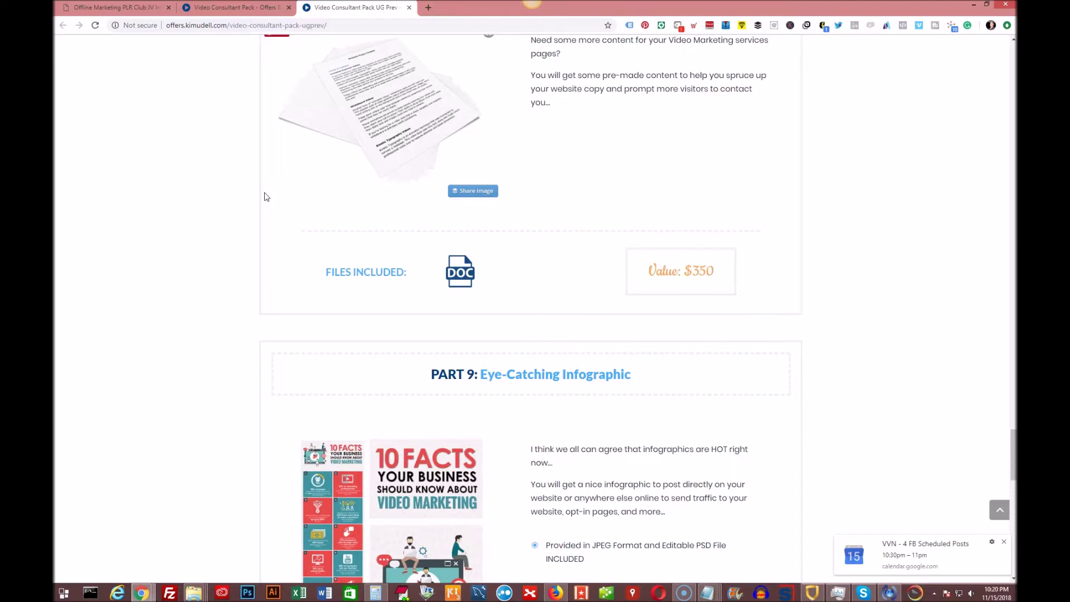
pyautogui.scroll(-1, 264, 197)
pyautogui.scroll(-2, 265, 197)
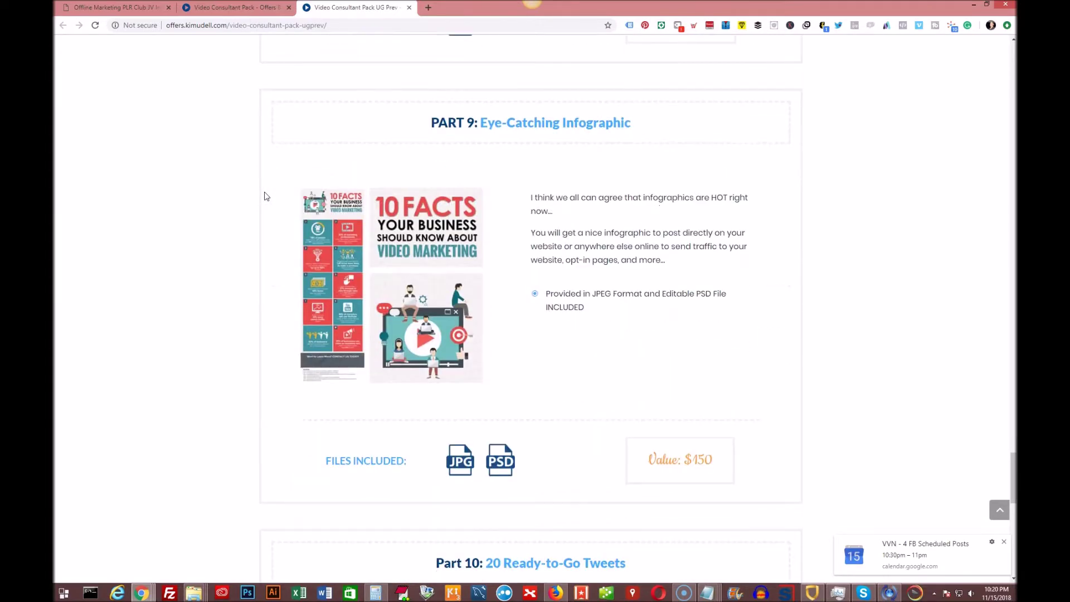
pyautogui.scroll(-2, 264, 197)
pyautogui.scroll(-1, 263, 188)
# Step: Scroll past Parts 4–10 to the closing one-time price offer with the money-back guarantee
pyautogui.click(262, 183)
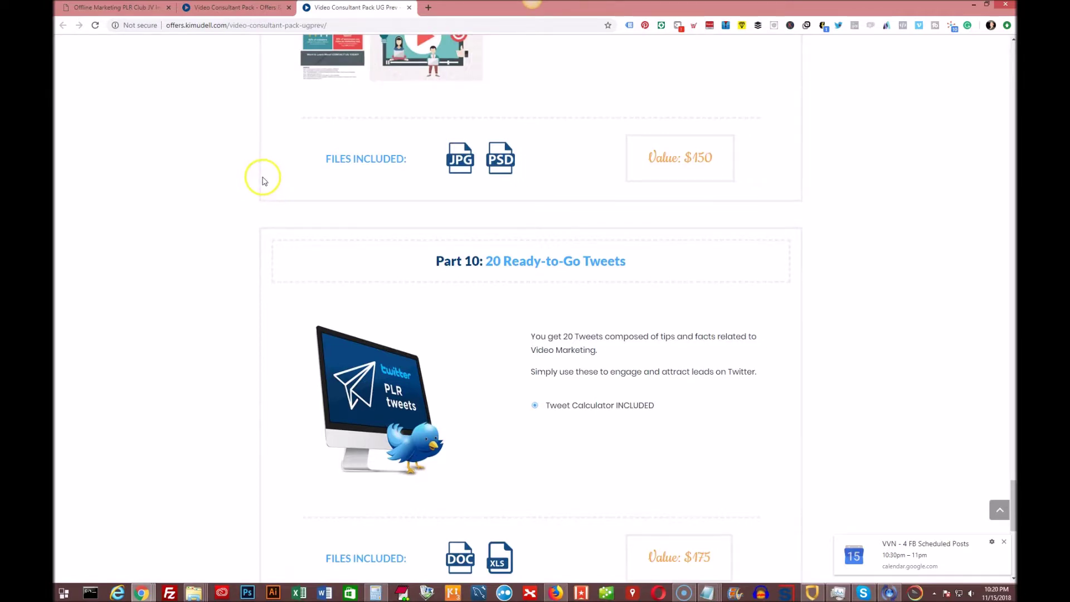
pyautogui.scroll(-2, 261, 181)
pyautogui.scroll(-1, 262, 180)
pyautogui.scroll(-1, 258, 176)
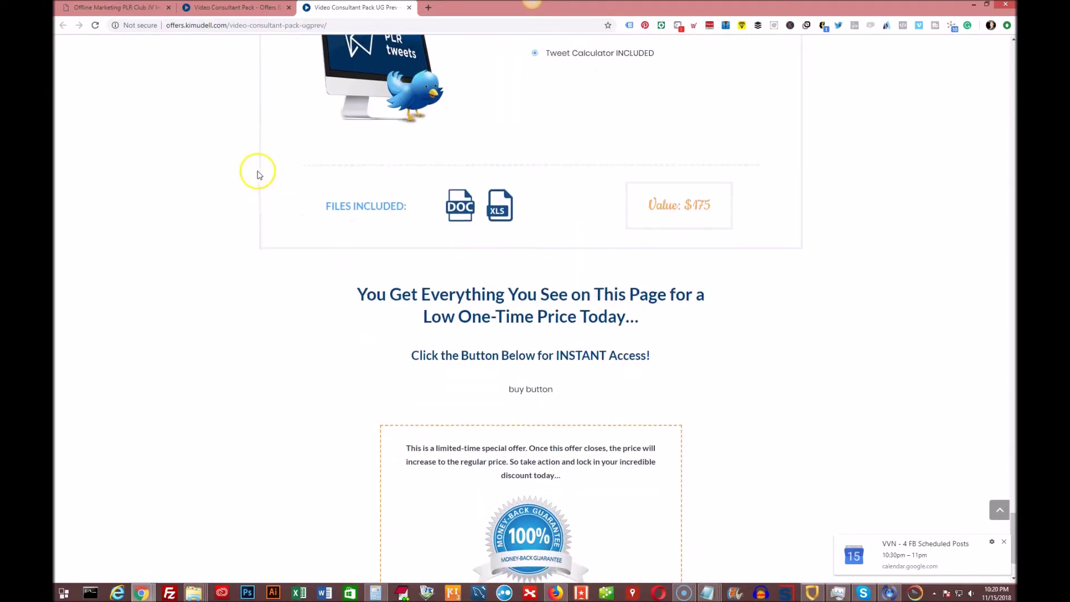
pyautogui.scroll(-1, 259, 175)
pyautogui.scroll(-1, 257, 174)
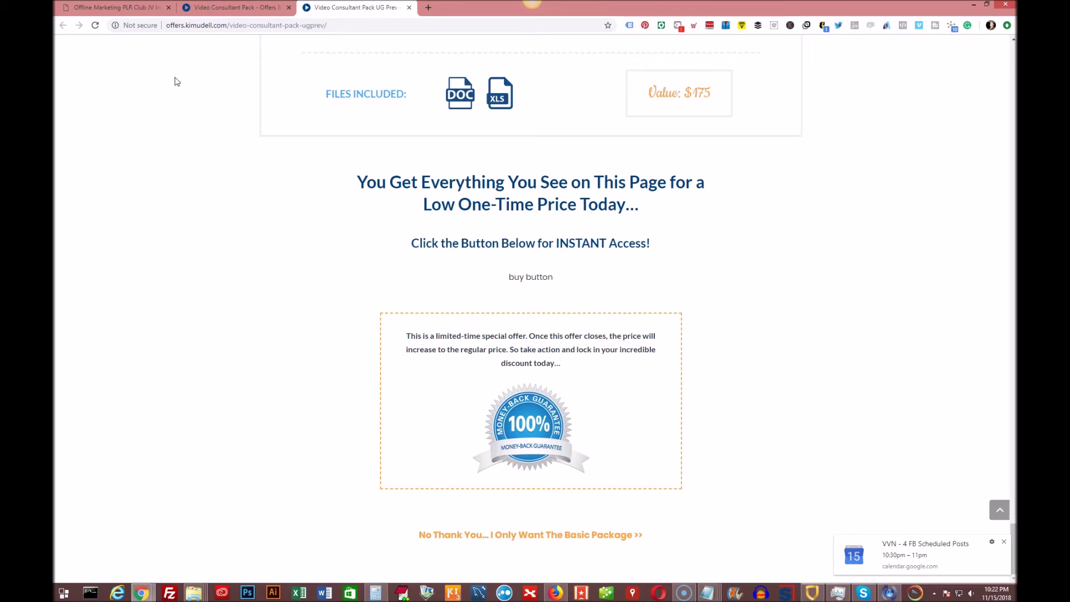
pyautogui.click(1003, 542)
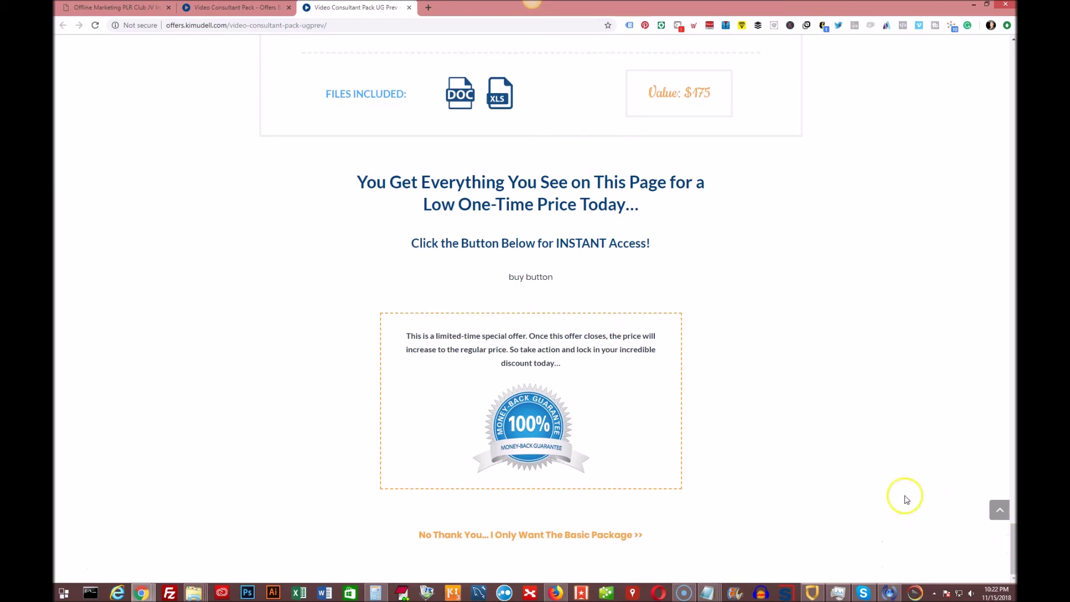